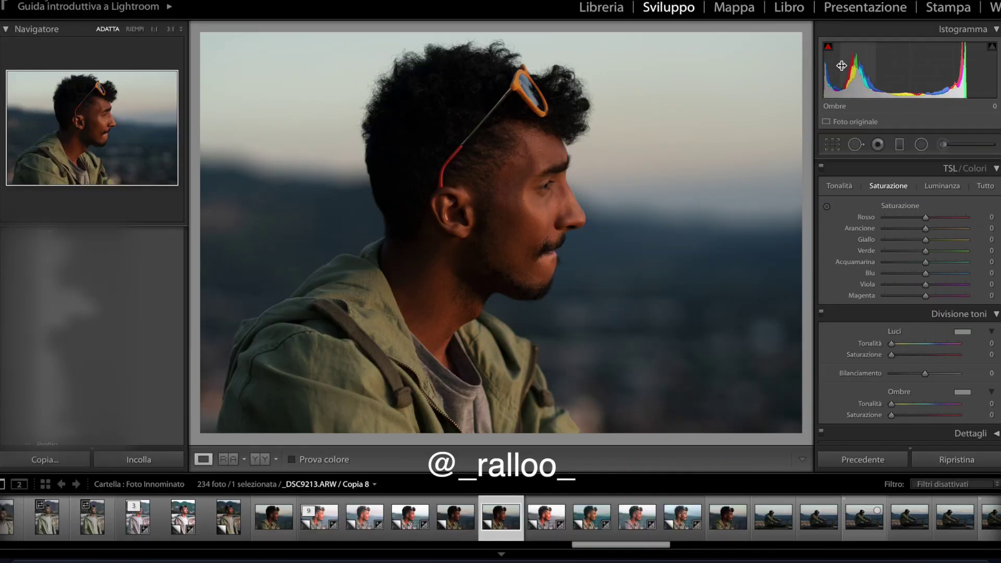
Drag the histogram so Blacks and Shadows reach +100 and Highlights and Whites reach −100
left_click_drag(831, 66, 866, 68)
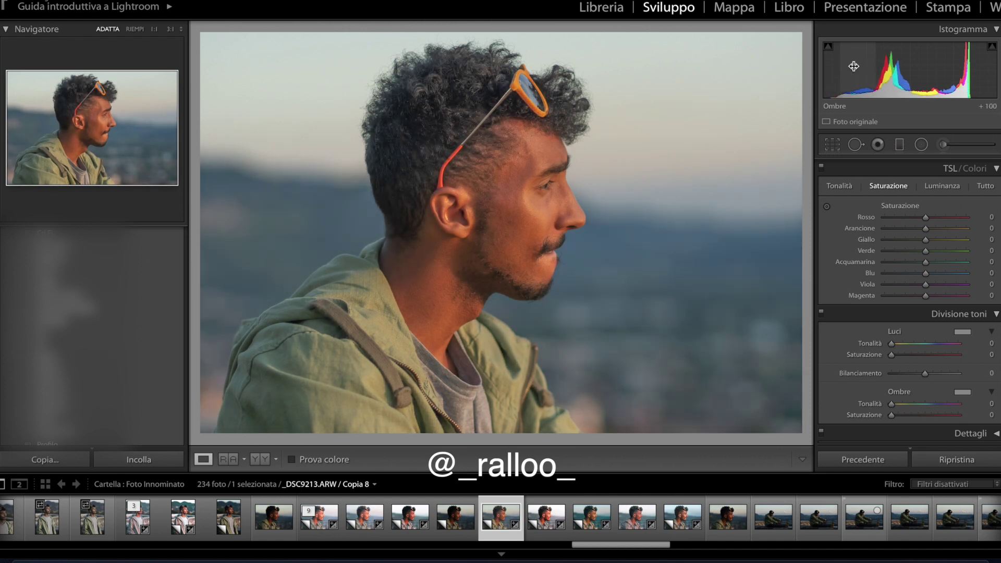
mouse_move(949, 67)
left_mouse_down()
mouse_move(936, 68)
mouse_move(959, 68)
mouse_move(928, 68)
left_mouse_up()
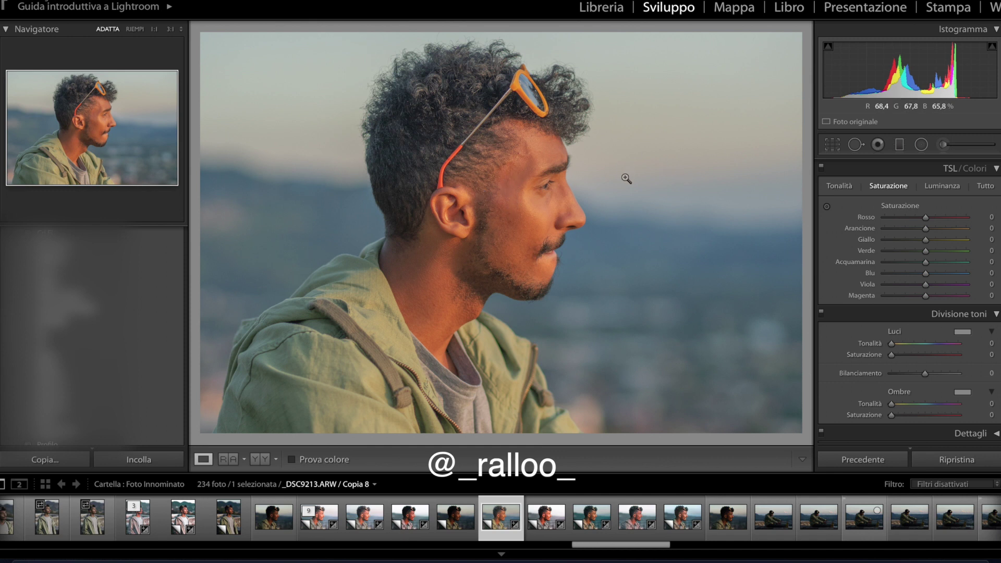
Cool the white balance Temp from 6,300 to about 5,324
scroll(910, 292, "up", 5)
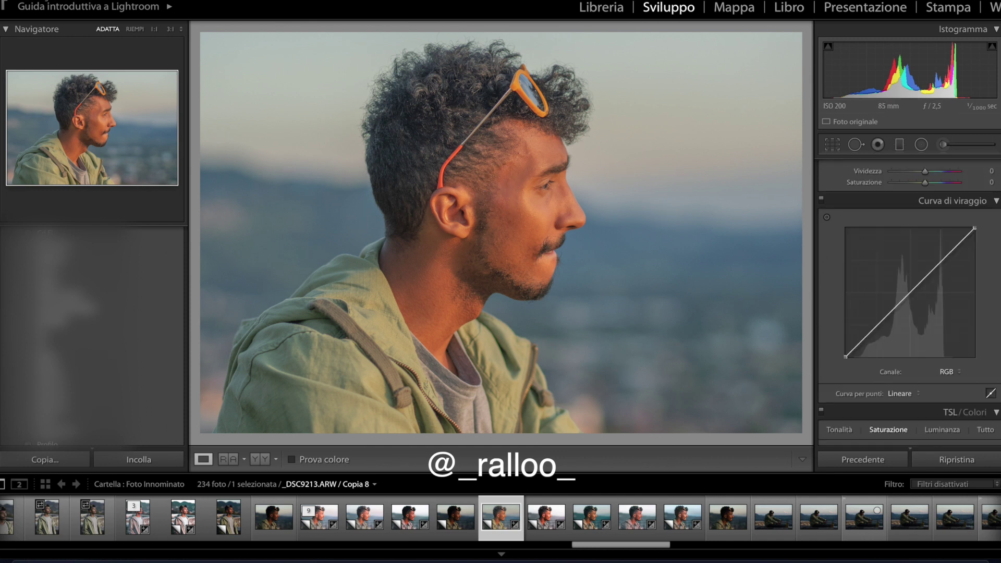
scroll(892, 313, "up", 5)
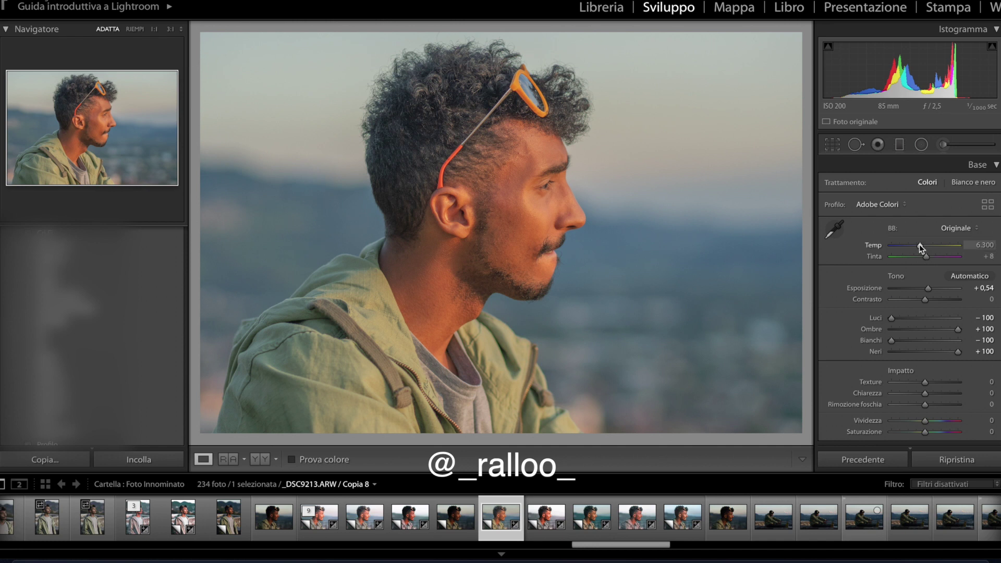
left_click_drag(919, 244, 913, 246)
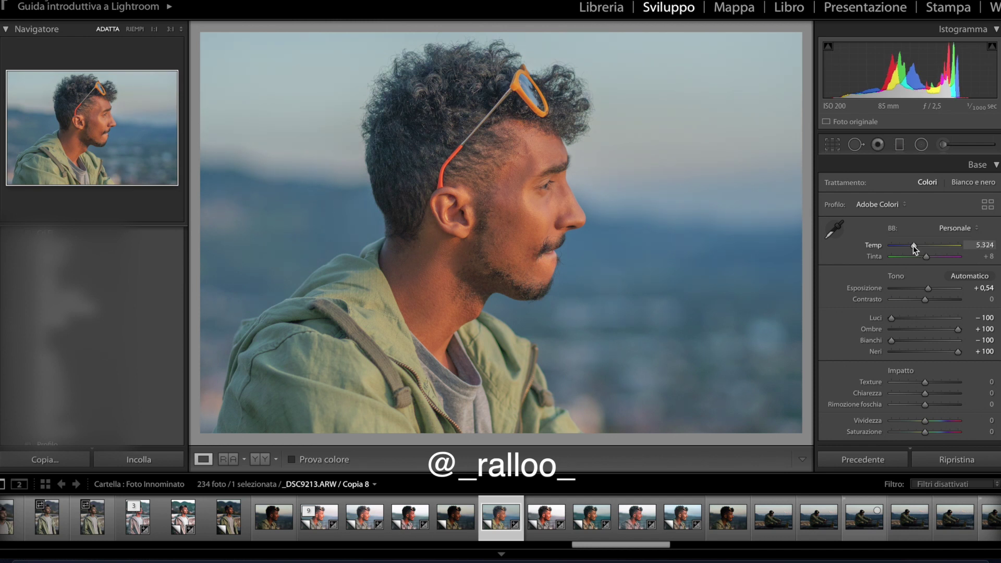
scroll(913, 245, "down", 5)
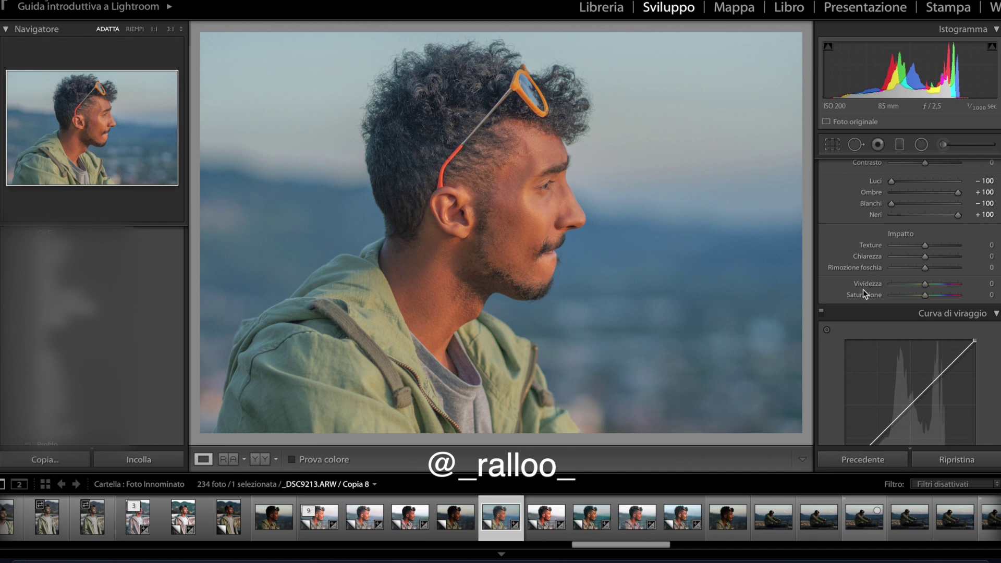
Try a contrasty S-curve on the tone curve, then undo it
scroll(876, 268, "down", 1)
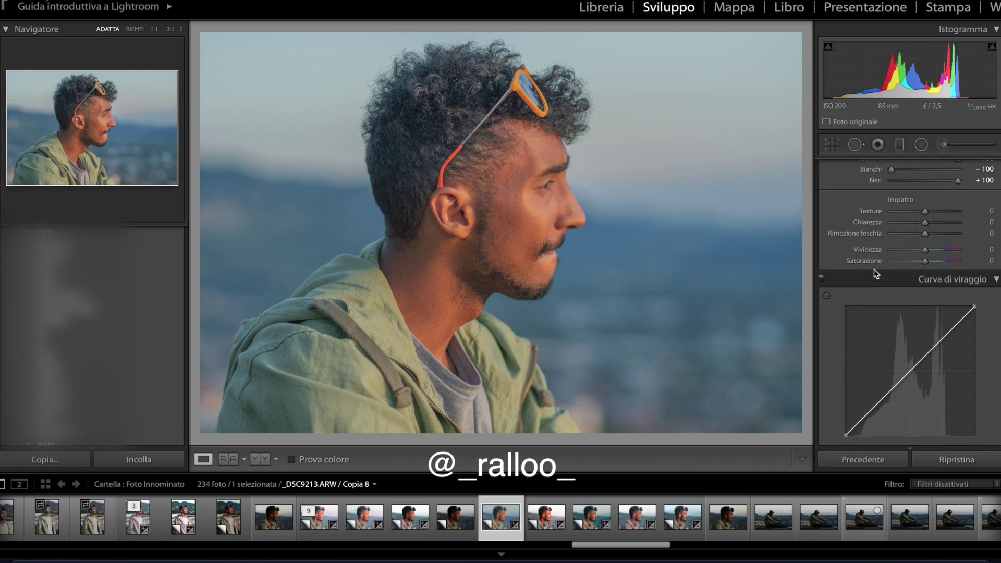
scroll(874, 269, "down", 1)
scroll(874, 269, "down", 2)
scroll(873, 270, "down", 1)
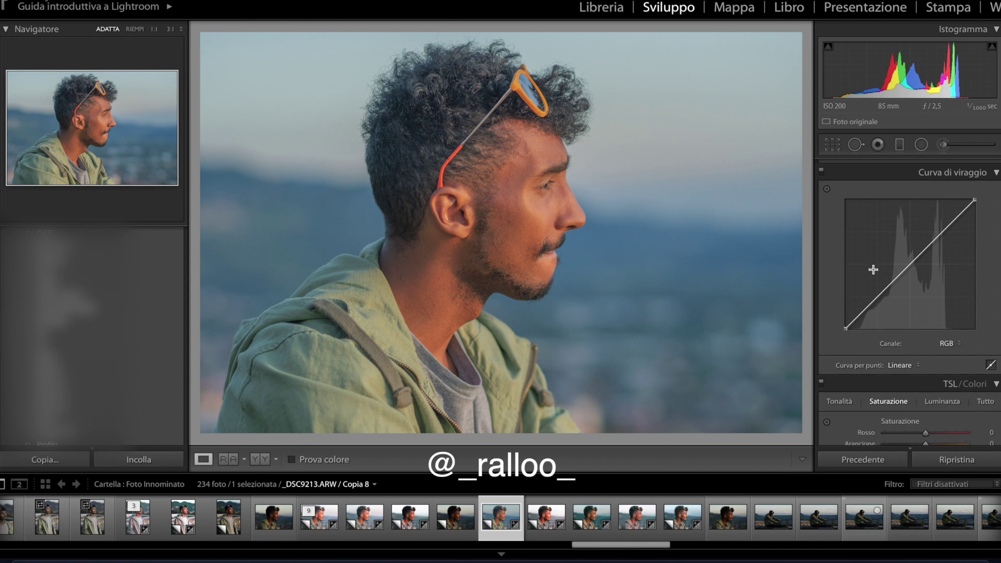
left_click_drag(948, 229, 919, 272)
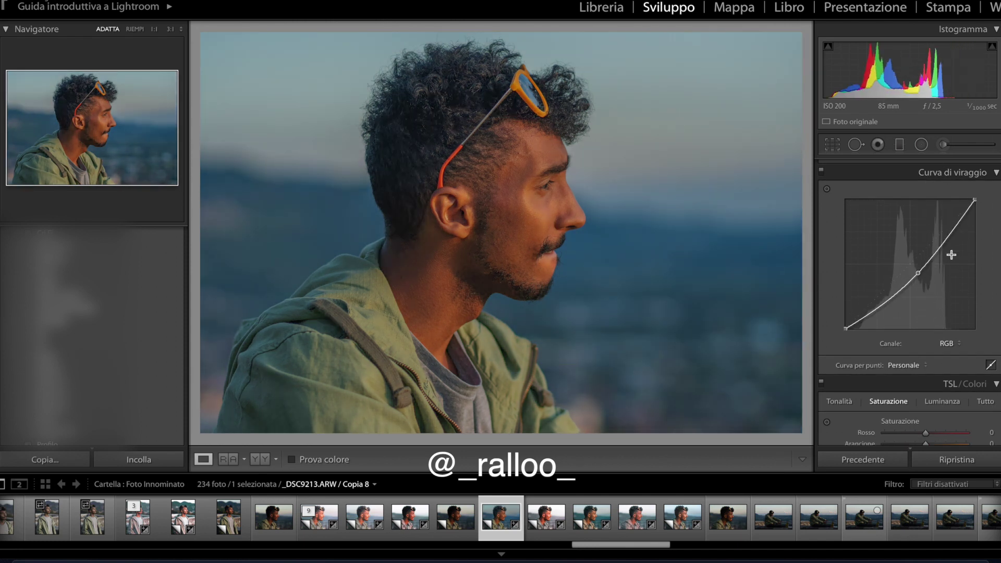
key("ctrl+z")
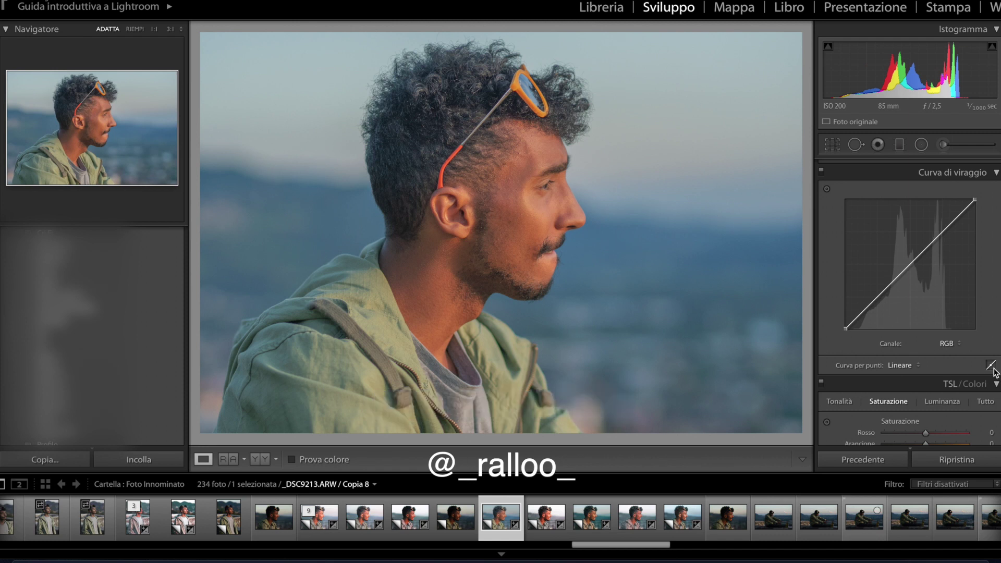
Dip the point curve's midtones slightly and raise the black point for matte shadows
left_click(991, 366)
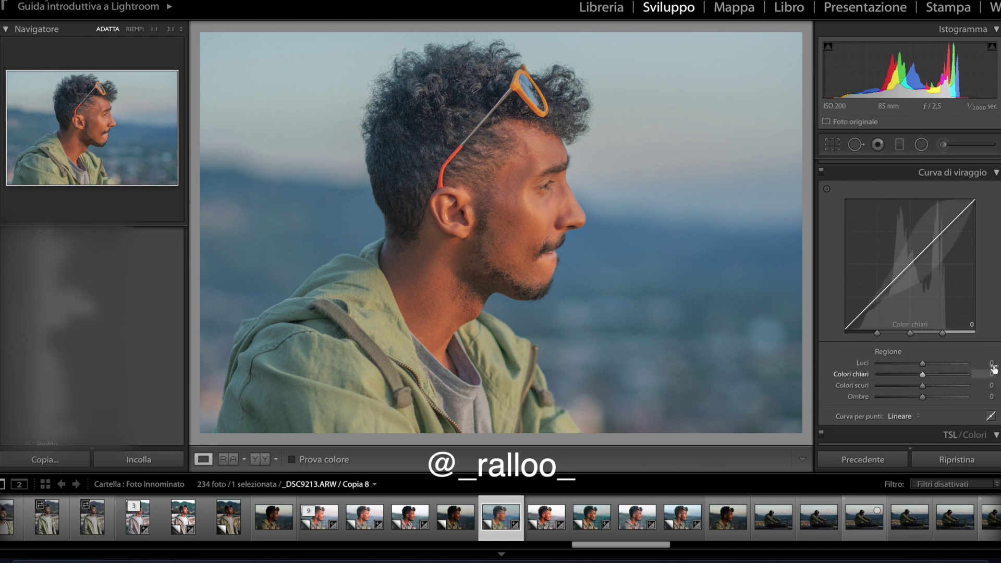
left_click(991, 418)
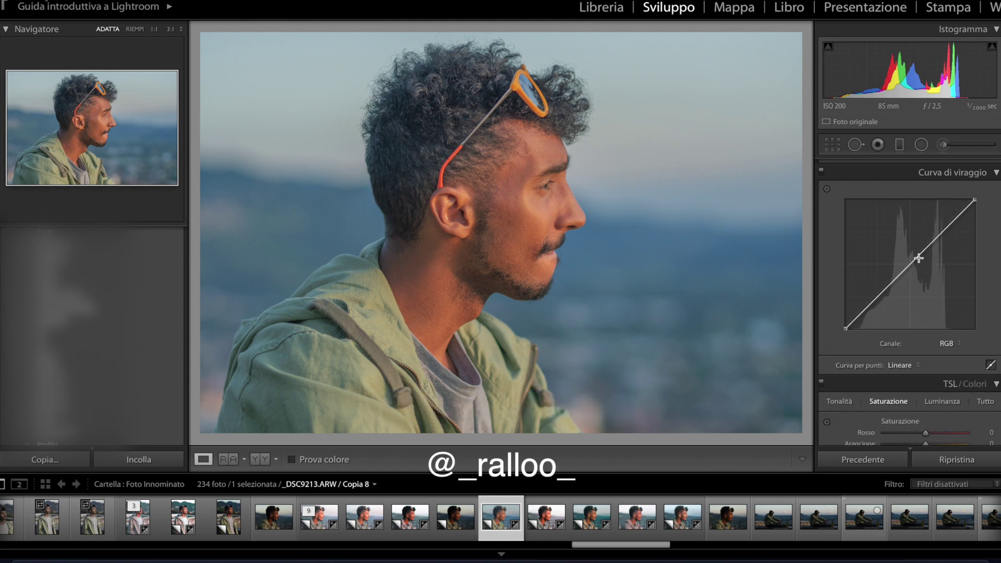
left_click_drag(915, 262, 918, 268)
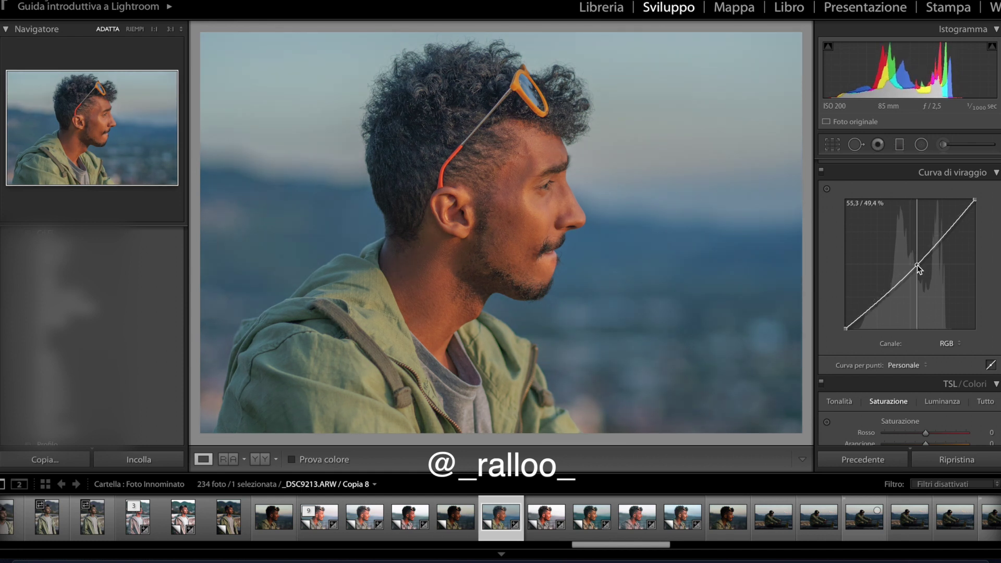
mouse_move(845, 328)
left_click_drag(845, 328, 845, 325)
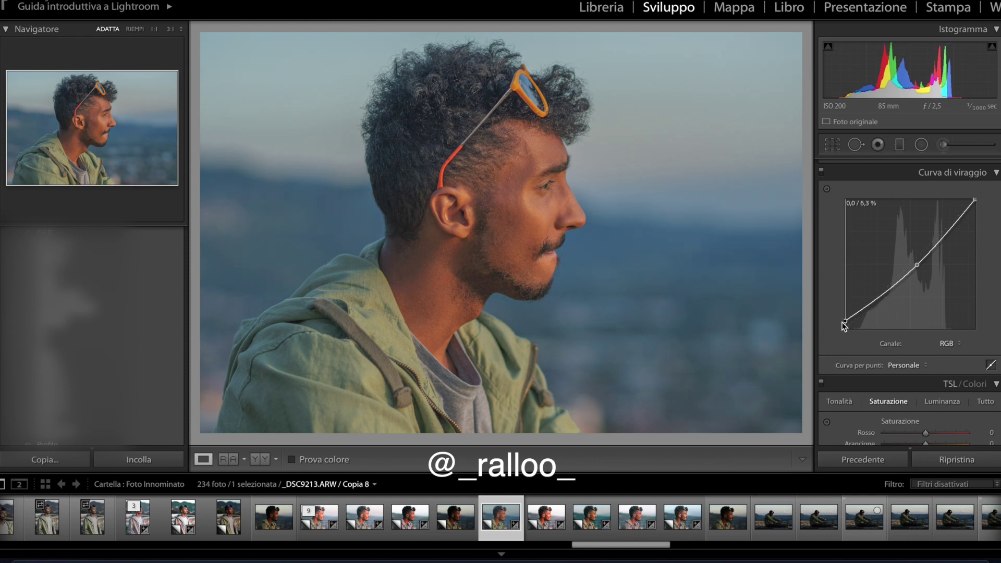
scroll(893, 306, "down", 1)
scroll(893, 306, "down", 2)
Drop purple, blue, green and yellow HSL saturation to near −100, then compare with the original
scroll(894, 307, "down", 2)
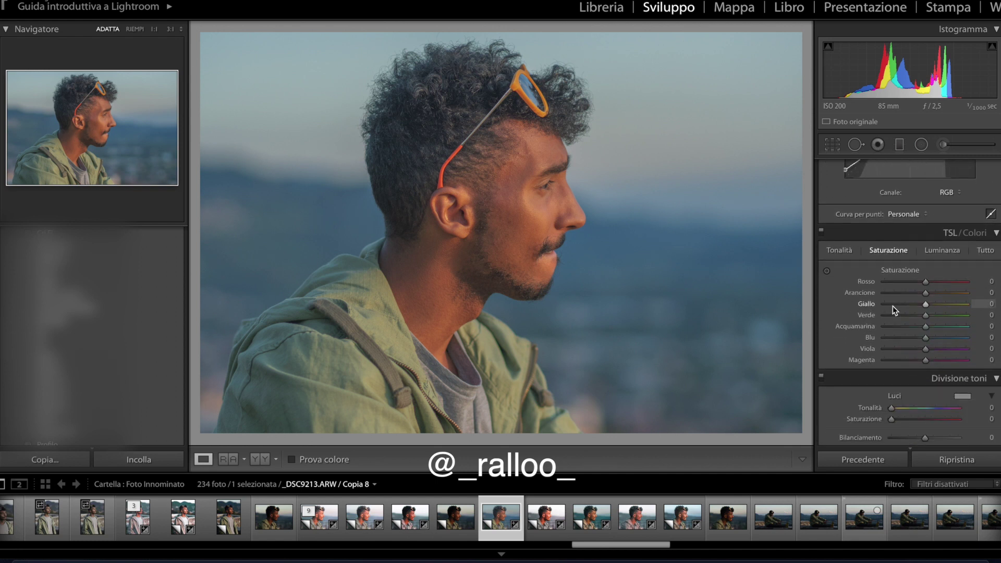
scroll(893, 307, "down", 1)
scroll(893, 306, "down", 1)
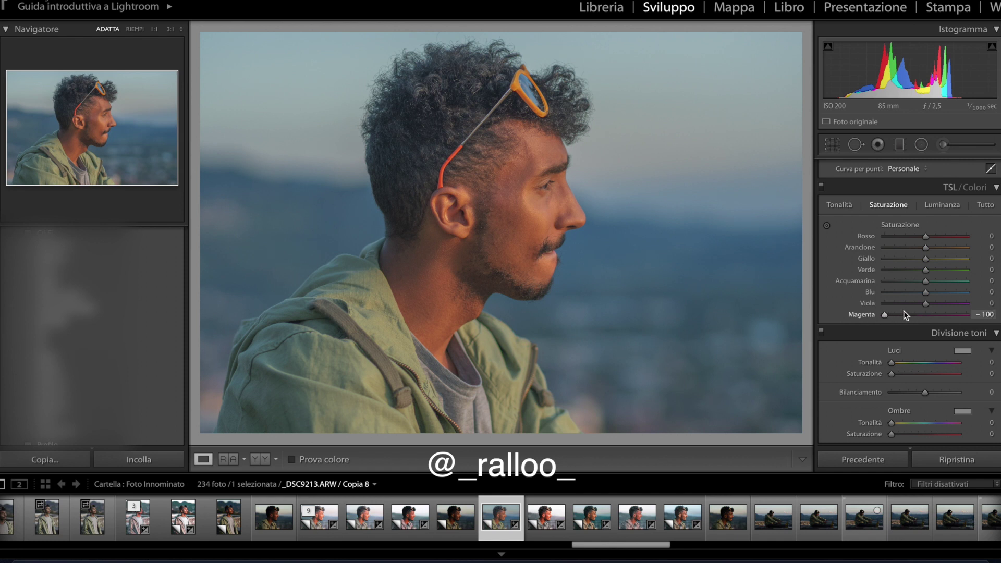
left_click_drag(925, 304, 840, 309)
mouse_move(928, 293)
left_mouse_down()
mouse_move(905, 298)
mouse_move(890, 282)
left_mouse_up()
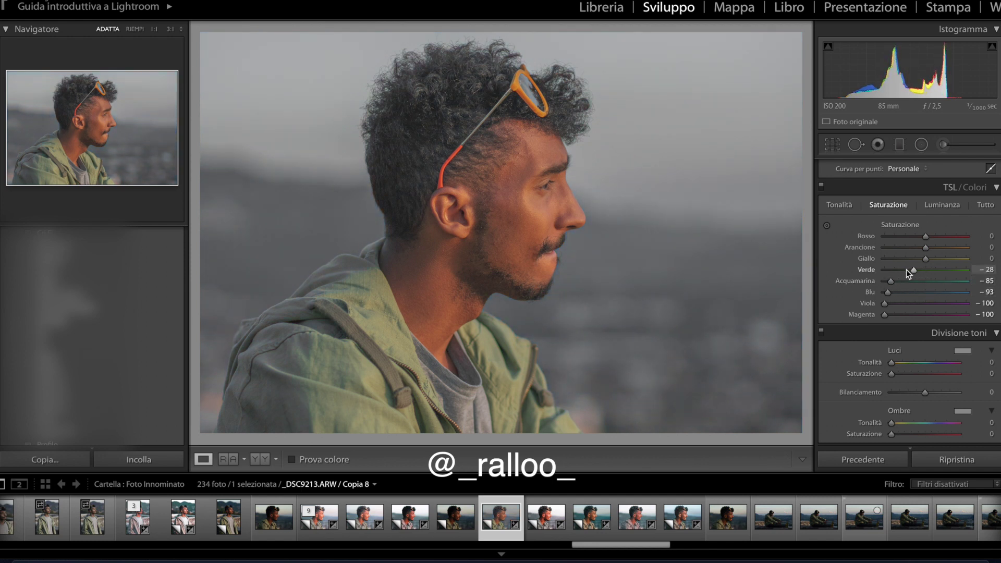
left_click_drag(894, 272, 885, 272)
left_click_drag(926, 259, 847, 261)
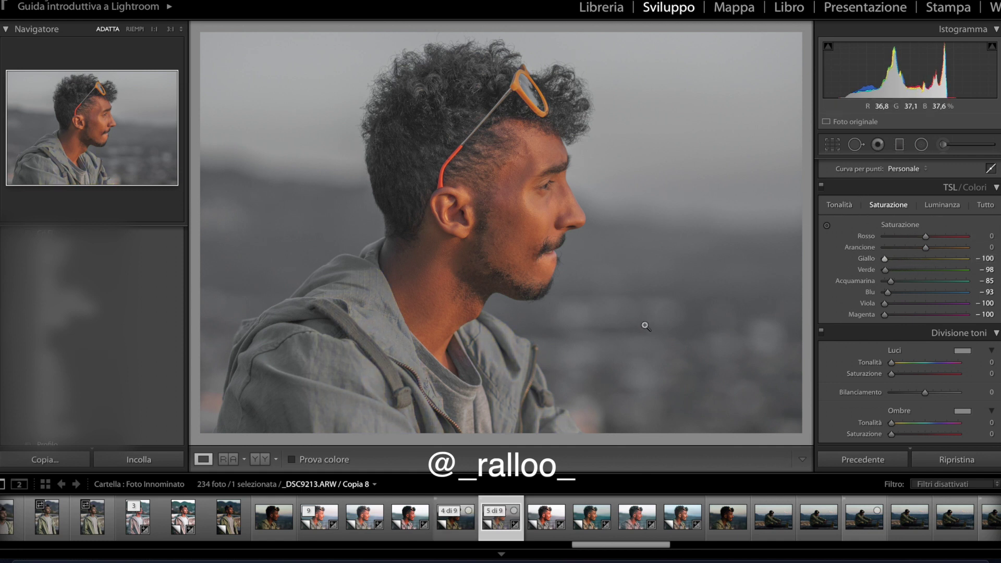
left_click(235, 464)
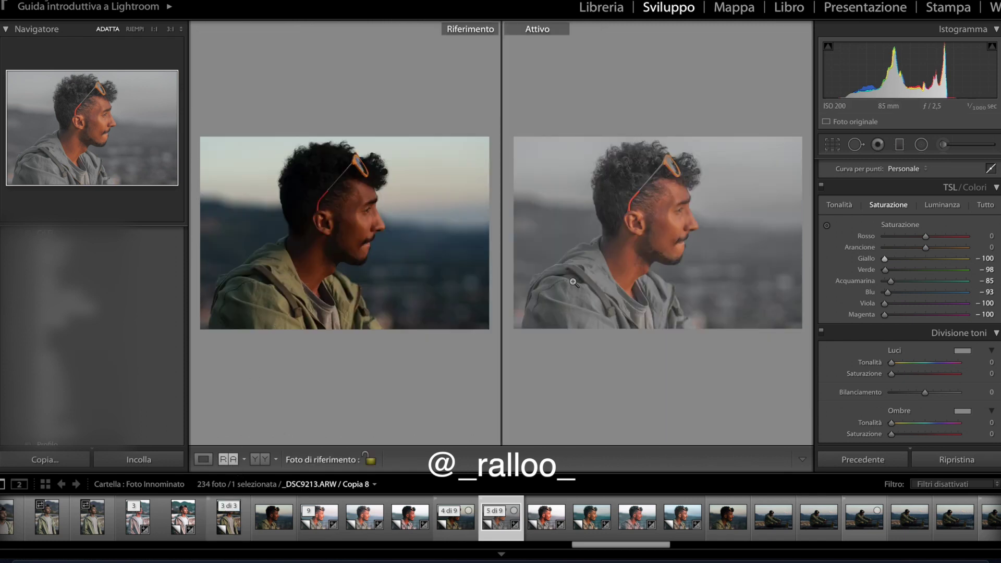
Set HSL hues to Red +48, Orange −12 and Yellow −19 in single-photo view
left_click(204, 460)
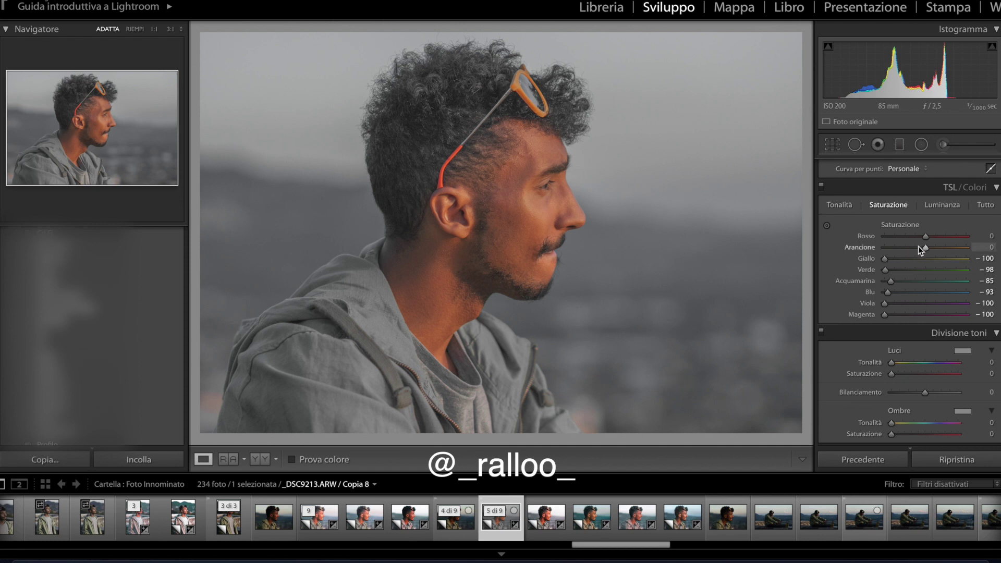
left_click(849, 205)
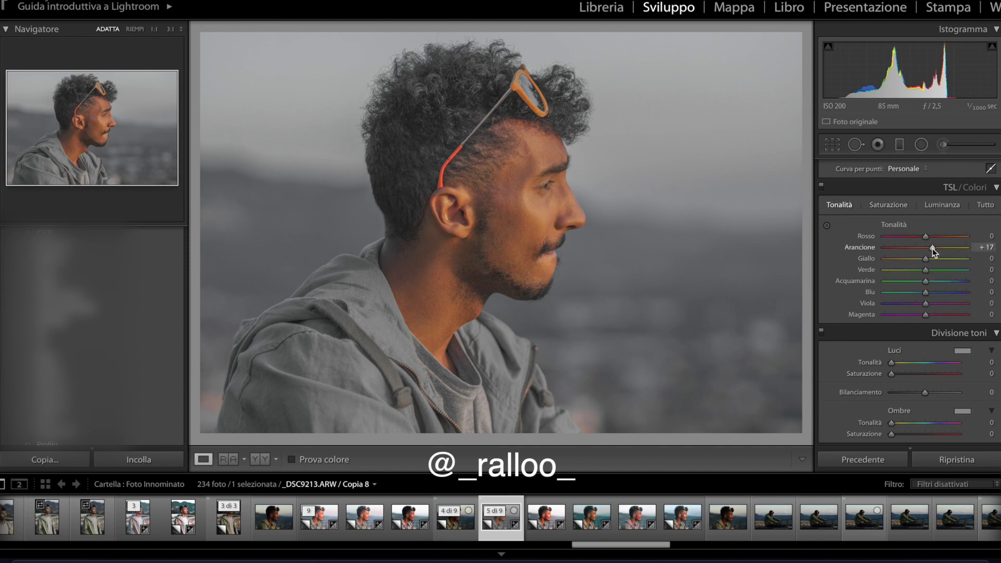
key("ctrl+z")
mouse_move(928, 240)
left_mouse_down()
mouse_move(963, 236)
mouse_move(876, 238)
mouse_move(948, 234)
mouse_move(915, 248)
left_mouse_up()
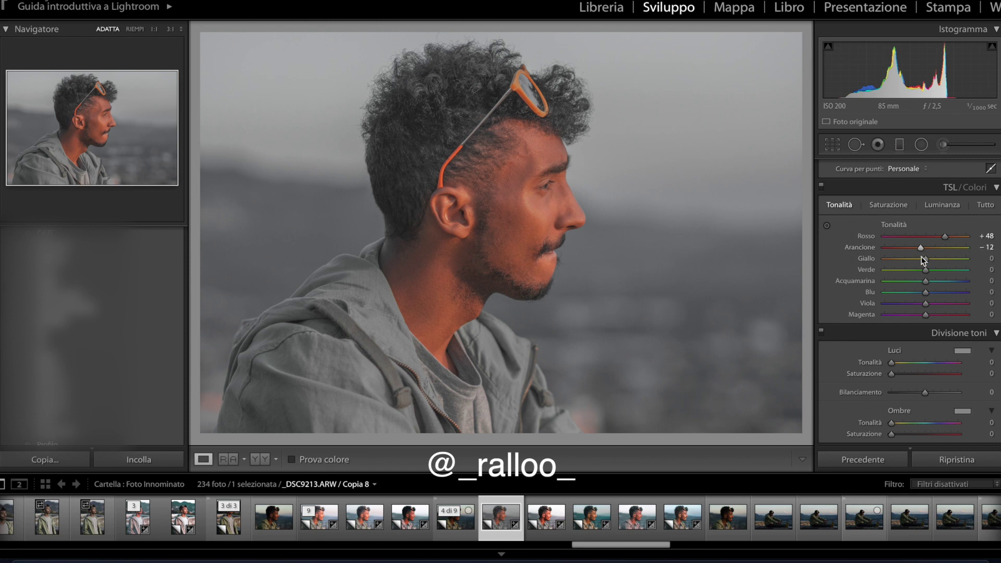
mouse_move(926, 259)
left_mouse_down()
mouse_move(942, 259)
mouse_move(917, 260)
left_mouse_up()
left_click(939, 208)
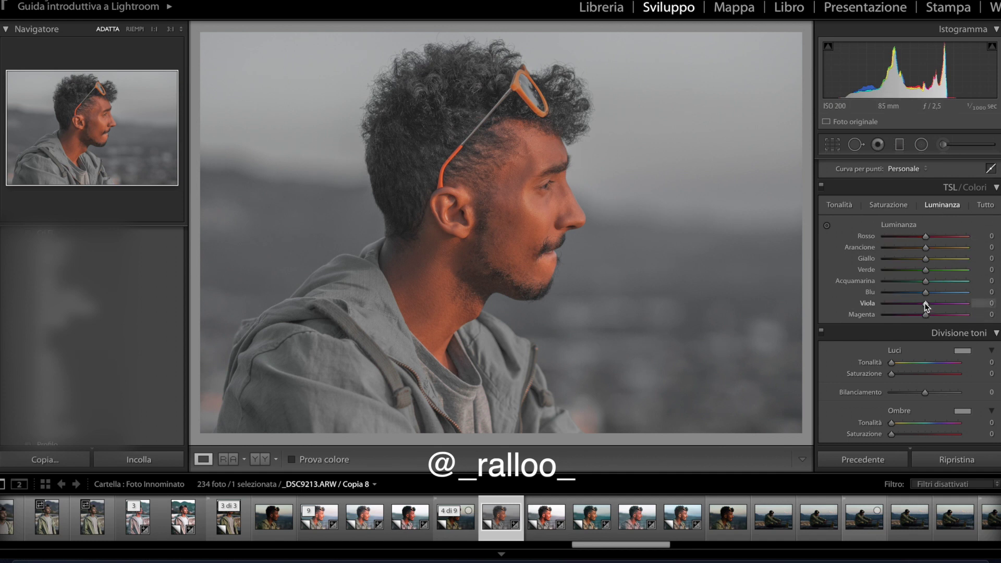
Raise HSL luminance: Red +20, Orange +17, Yellow +35, Green +51, Aqua and Blue +40
left_click_drag(925, 293, 938, 298)
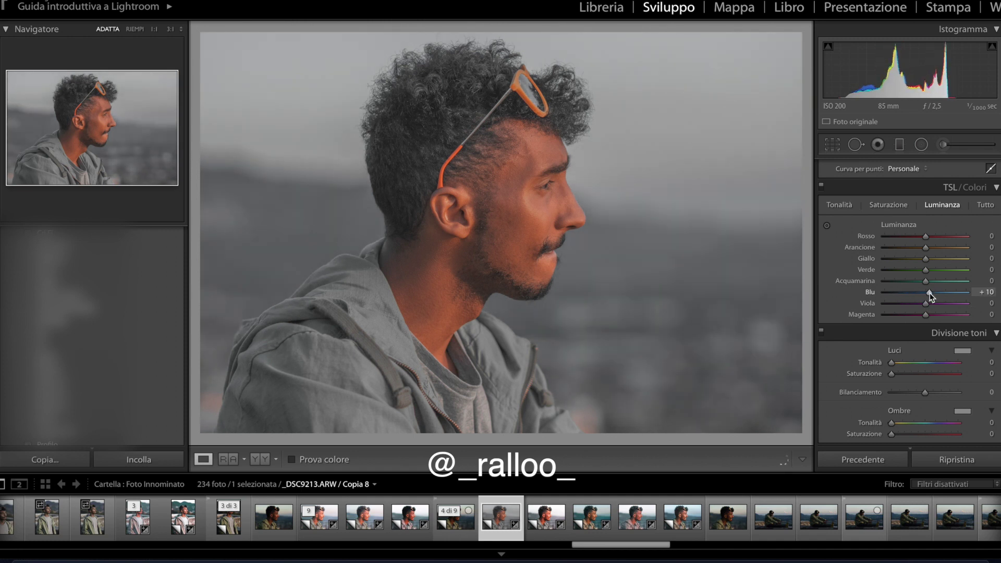
left_click(889, 205)
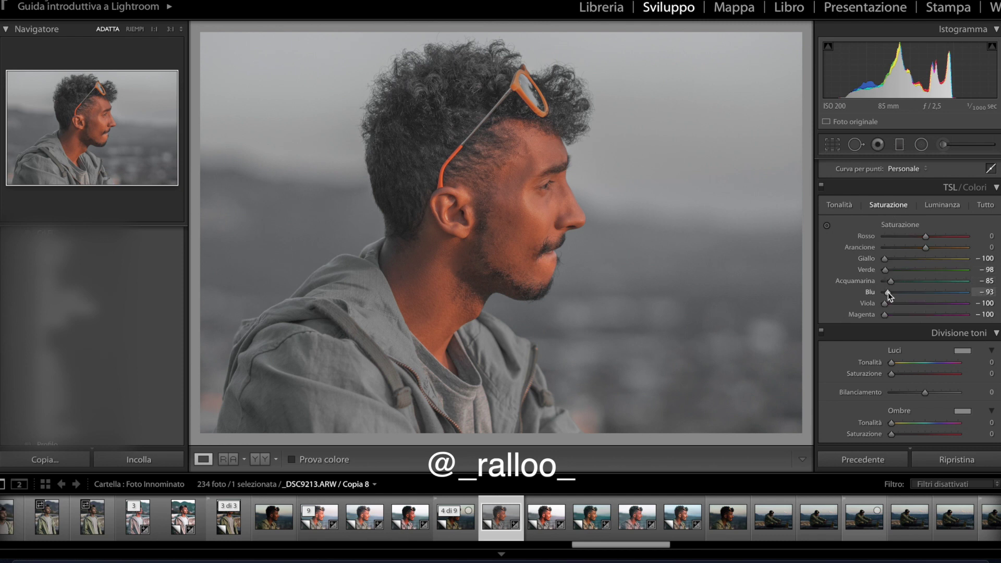
mouse_move(889, 294)
left_mouse_down()
mouse_move(970, 296)
mouse_move(893, 293)
left_mouse_up()
left_click(937, 205)
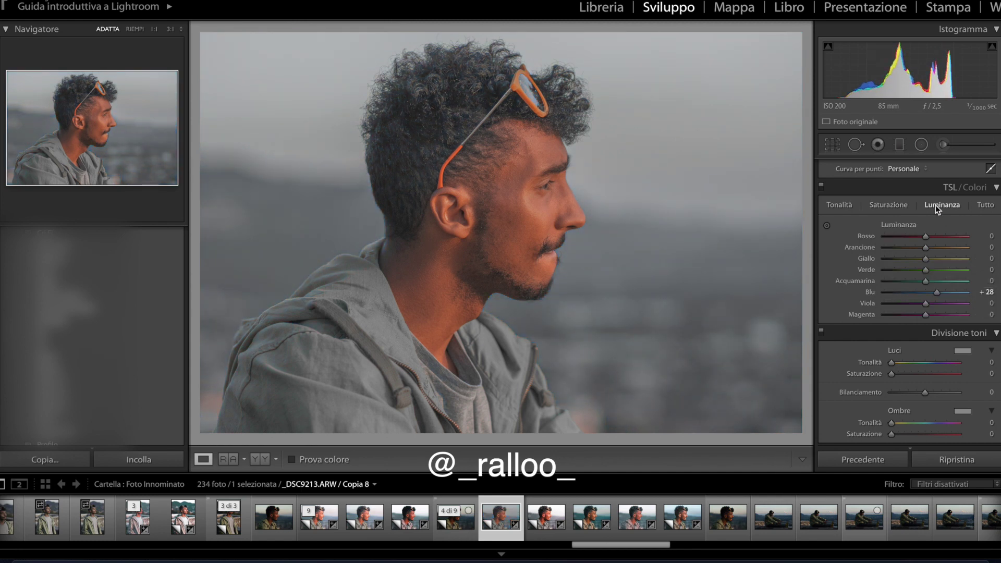
mouse_move(926, 293)
left_mouse_down()
mouse_move(940, 291)
mouse_move(948, 270)
left_mouse_up()
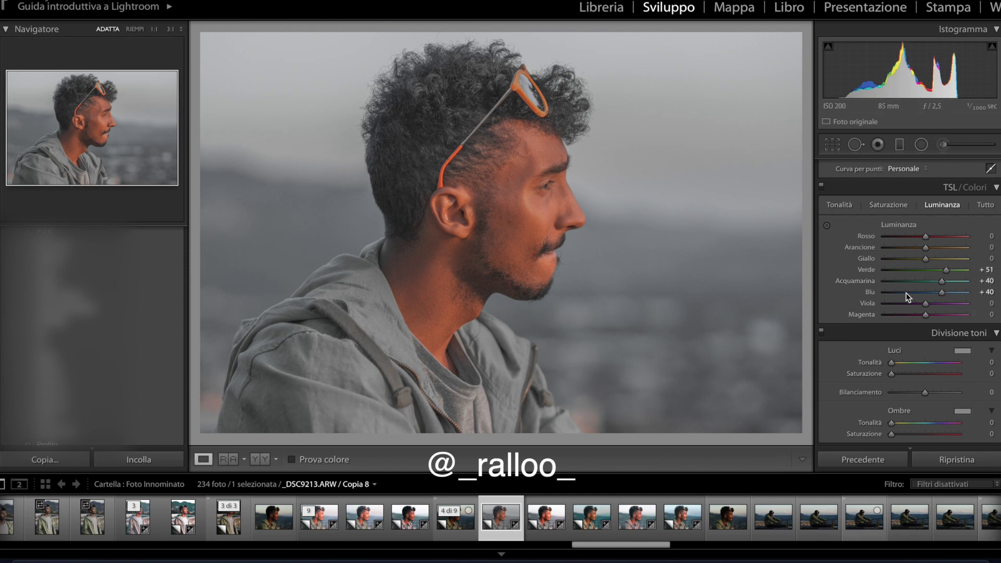
left_click_drag(926, 259, 939, 260)
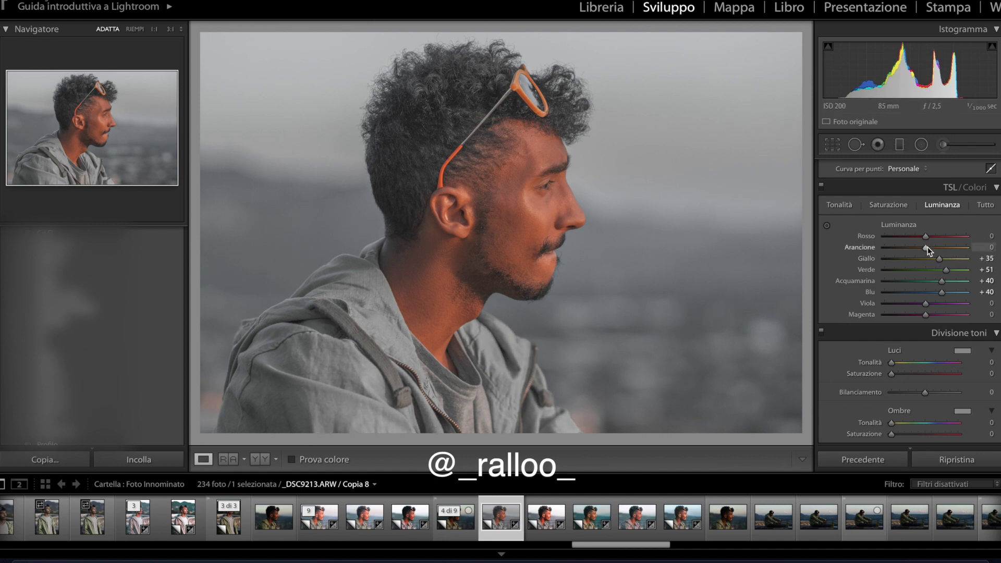
mouse_move(927, 250)
left_mouse_down()
mouse_move(934, 237)
mouse_move(894, 238)
mouse_move(932, 240)
left_mouse_up()
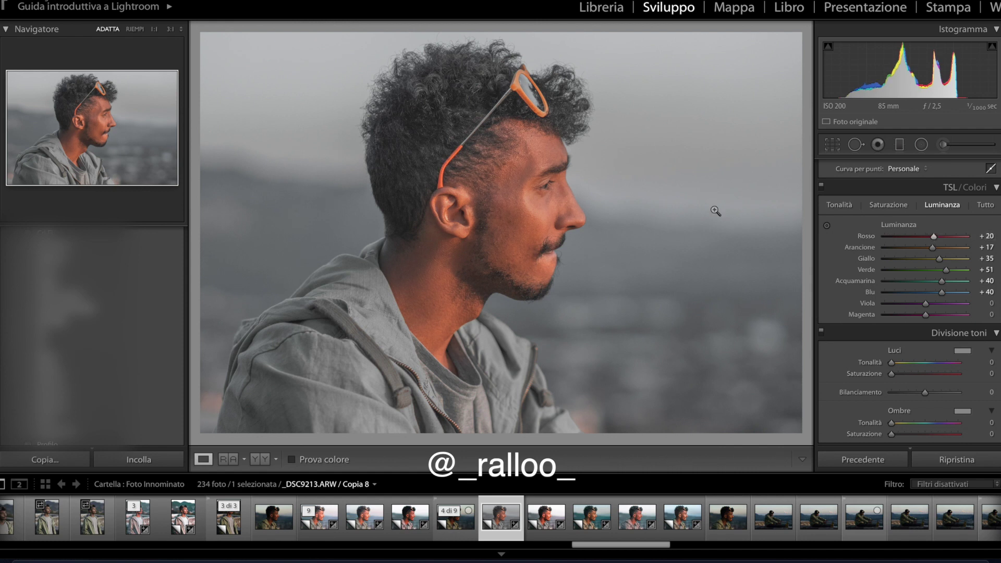
Split-tone highlights warm (hue 55, saturation 10) and shadows teal (hue 171, saturation 4)
left_click(233, 459)
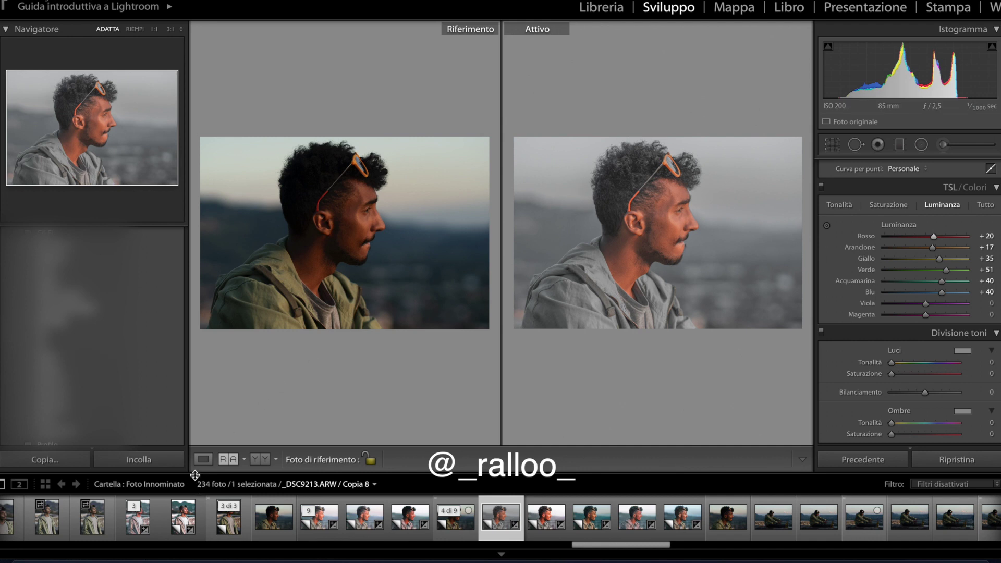
left_click(204, 459)
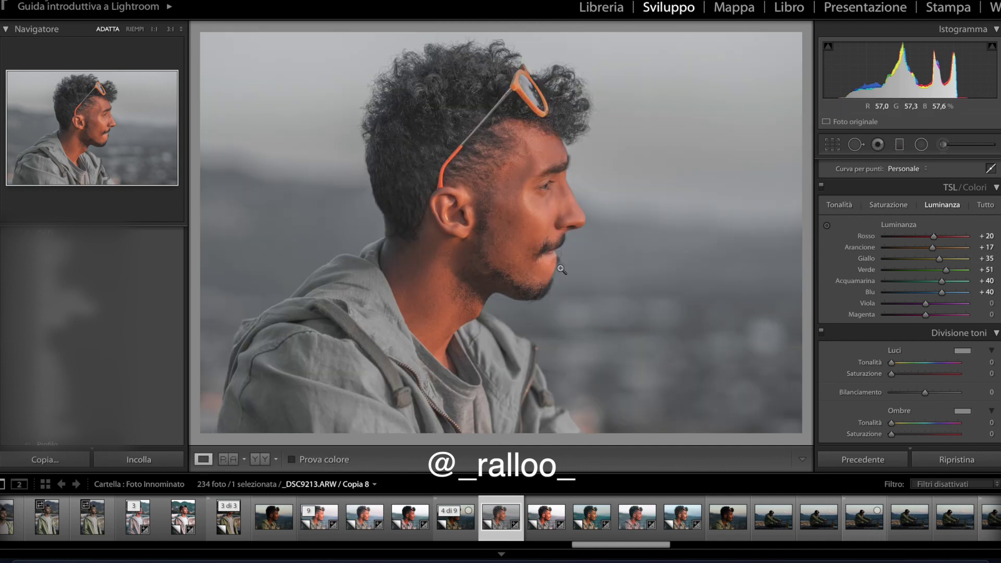
scroll(912, 312, "down", 1)
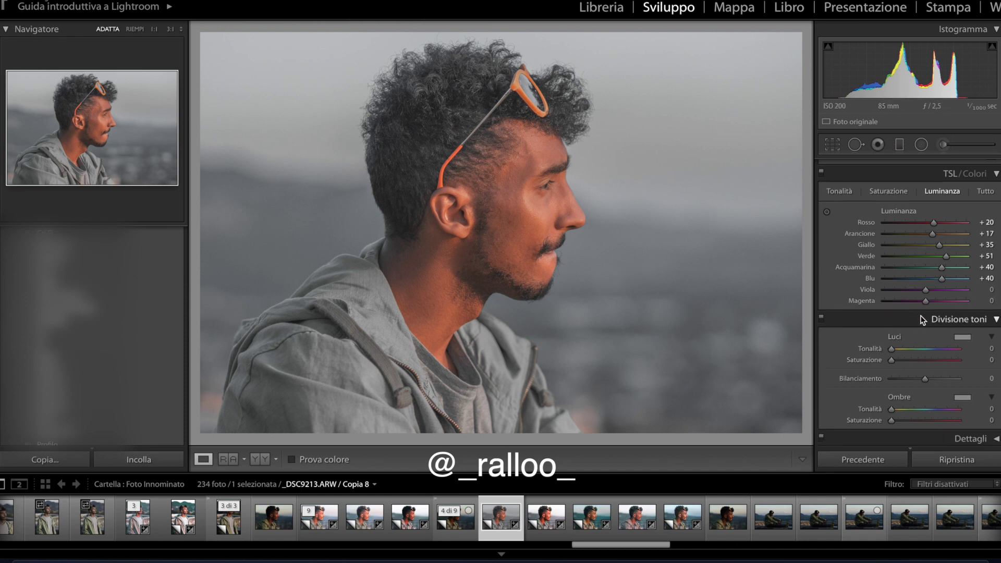
scroll(939, 287, "down", 4)
left_click(963, 265)
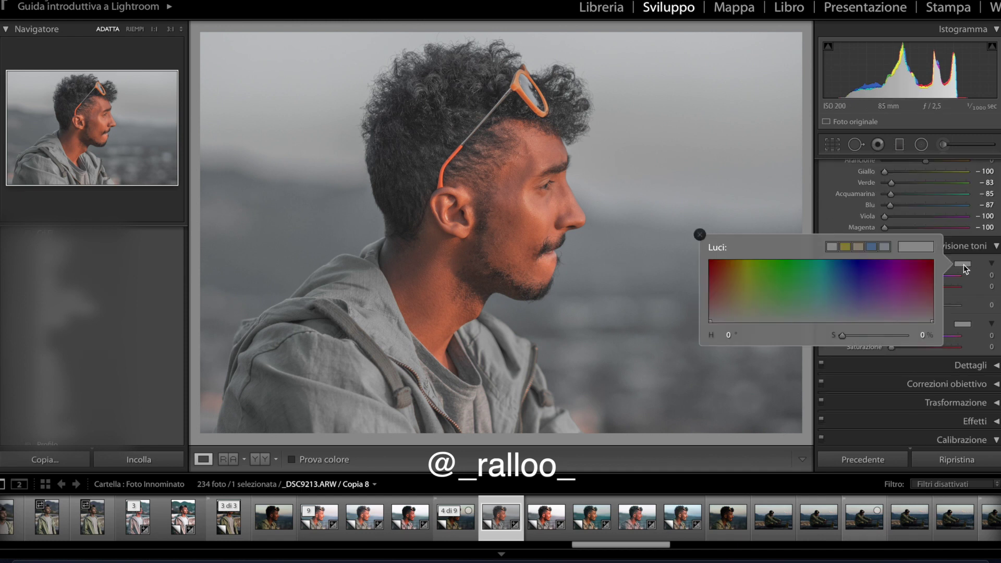
left_click_drag(782, 300, 743, 316)
left_click(963, 324)
left_click(868, 367)
left_click_drag(868, 368, 815, 379)
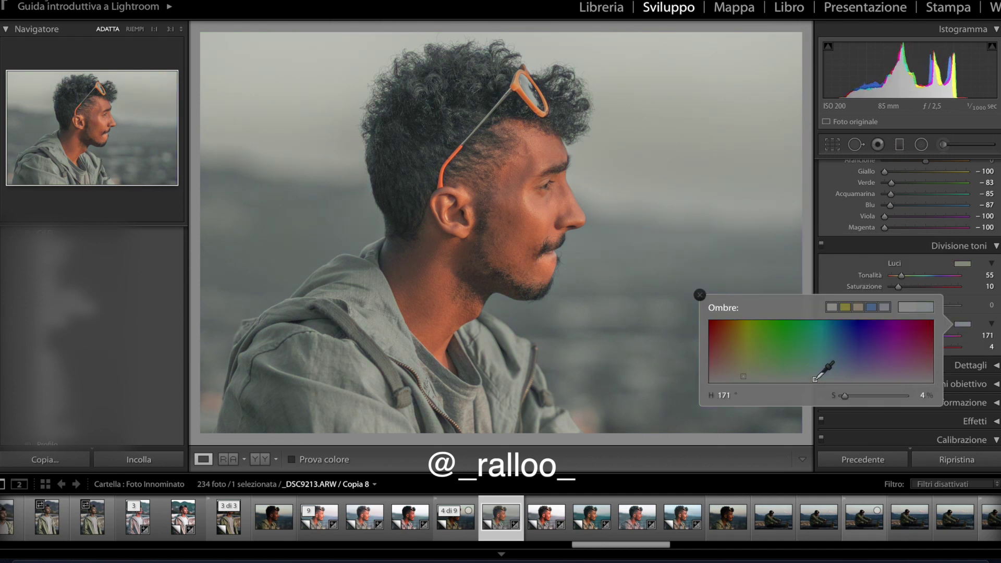
scroll(967, 255, "down", 5)
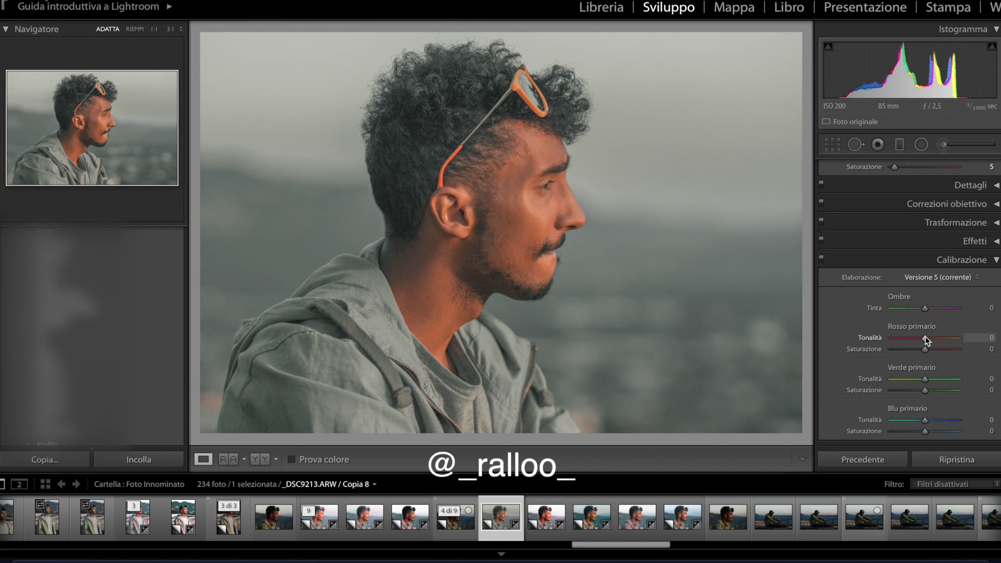
Set Calibration: Red hue +70, Green hue +60 with saturation −65, Blue hue −63 with saturation +3
left_click_drag(925, 338, 962, 338)
left_click_drag(925, 420, 852, 426)
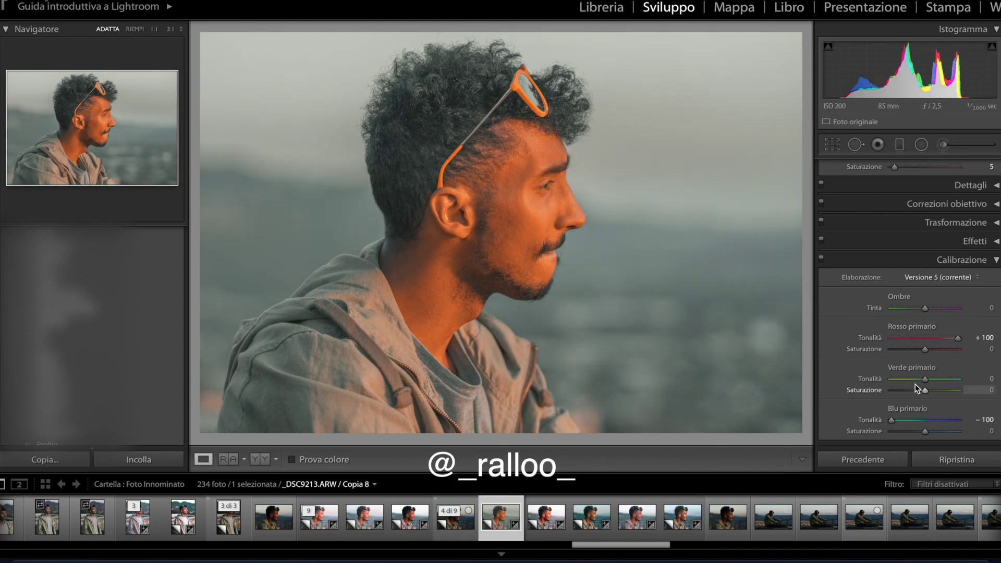
left_click_drag(927, 382, 902, 393)
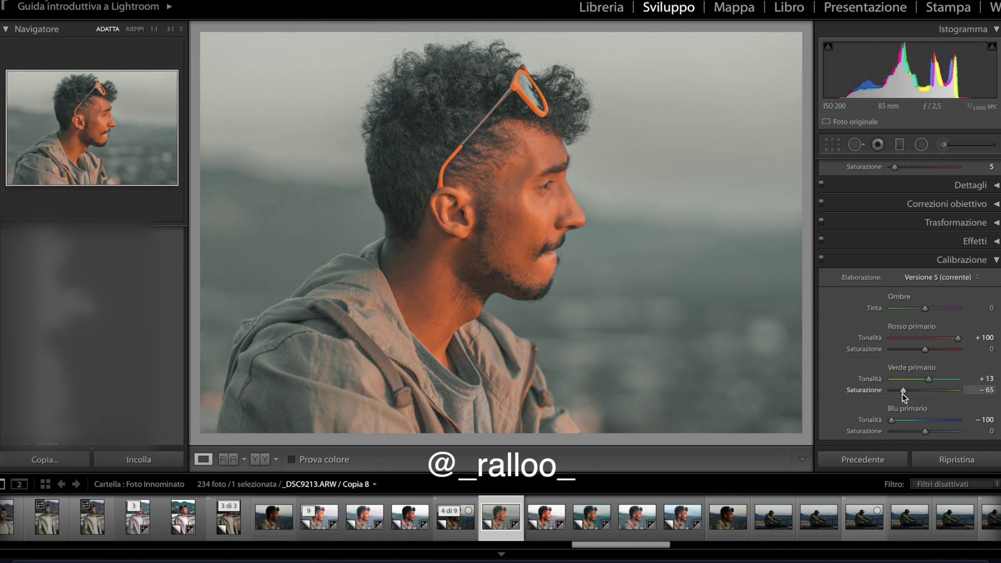
left_click(926, 431)
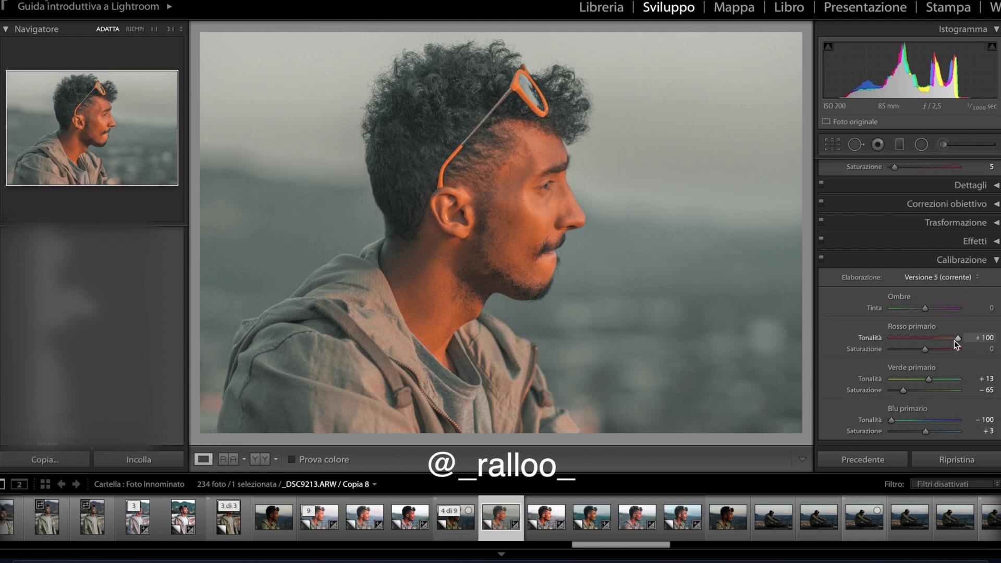
scroll(941, 342, "up", 1)
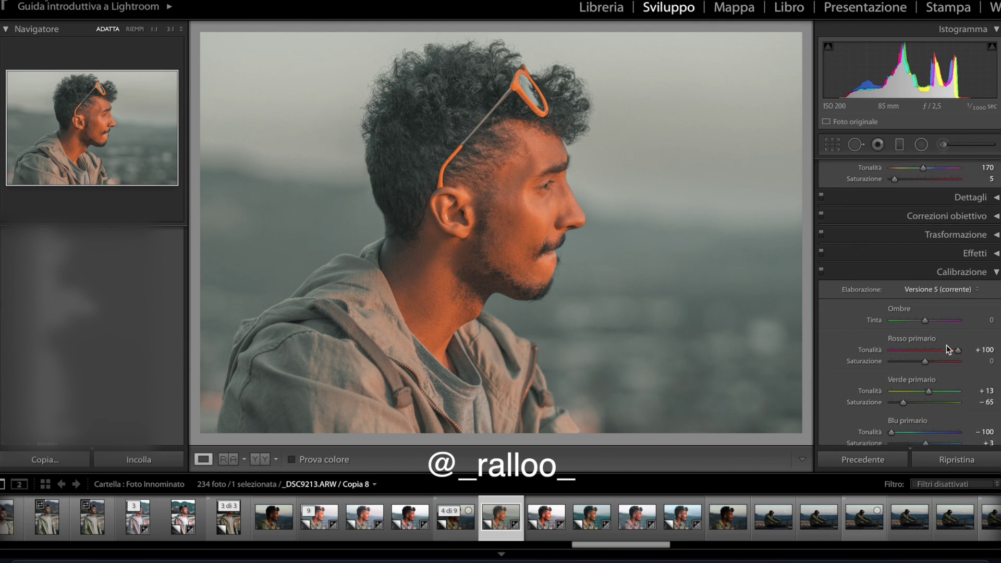
left_click(948, 350)
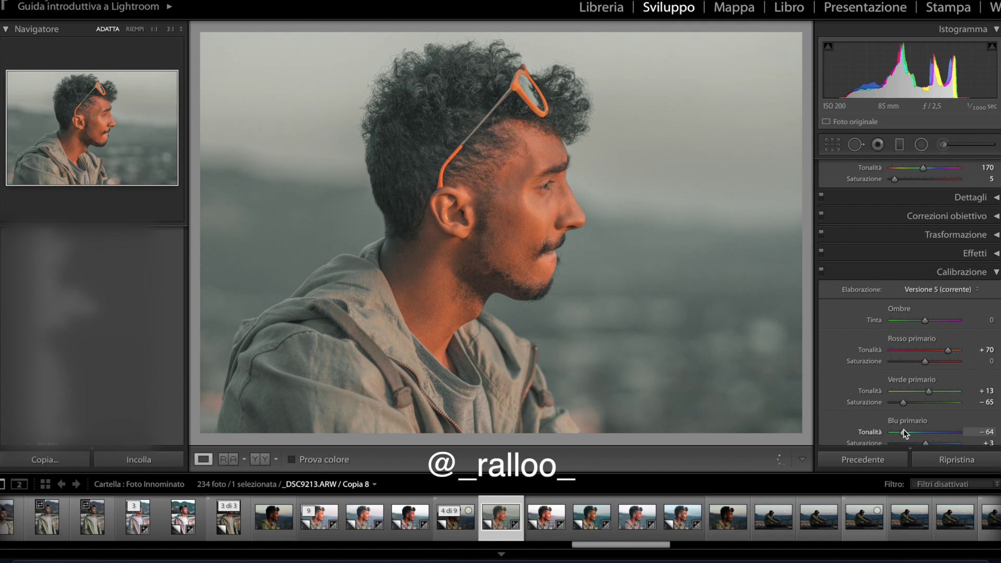
left_click_drag(904, 433, 905, 434)
left_click_drag(944, 391, 947, 391)
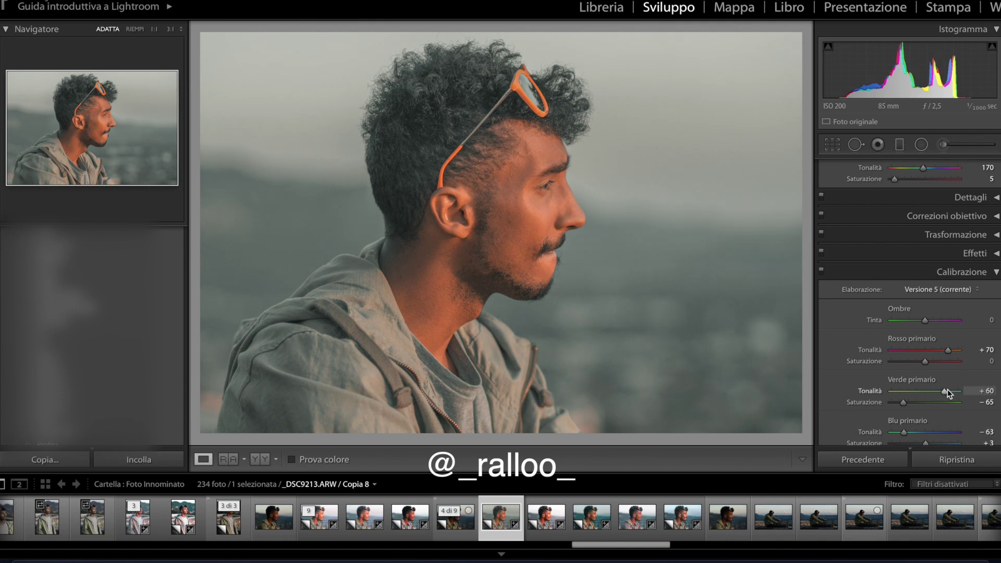
scroll(915, 407, "up", 5)
Set Orange hue to −18 and Orange luminance to +29, then view beside the original
scroll(916, 406, "up", 5)
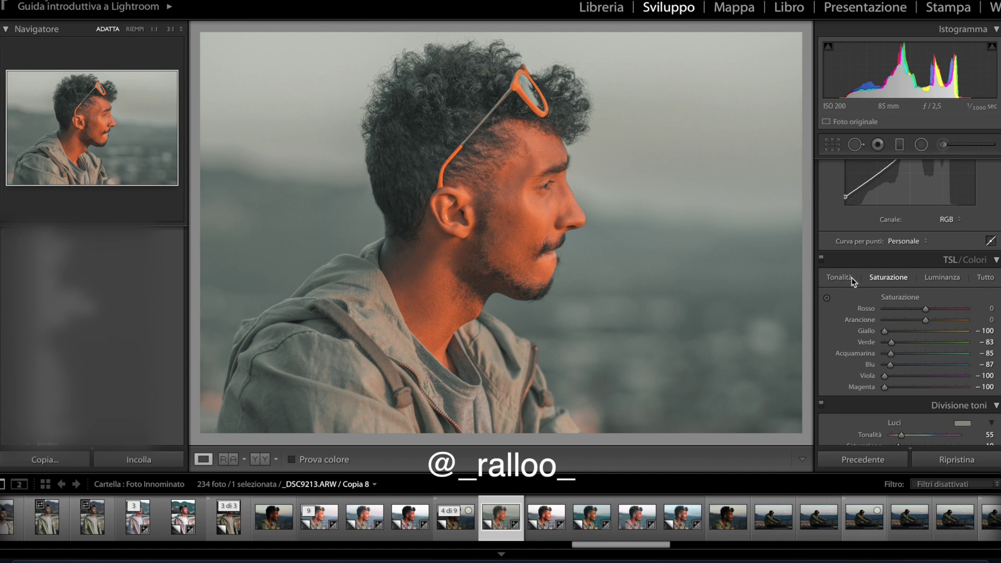
left_click(852, 277)
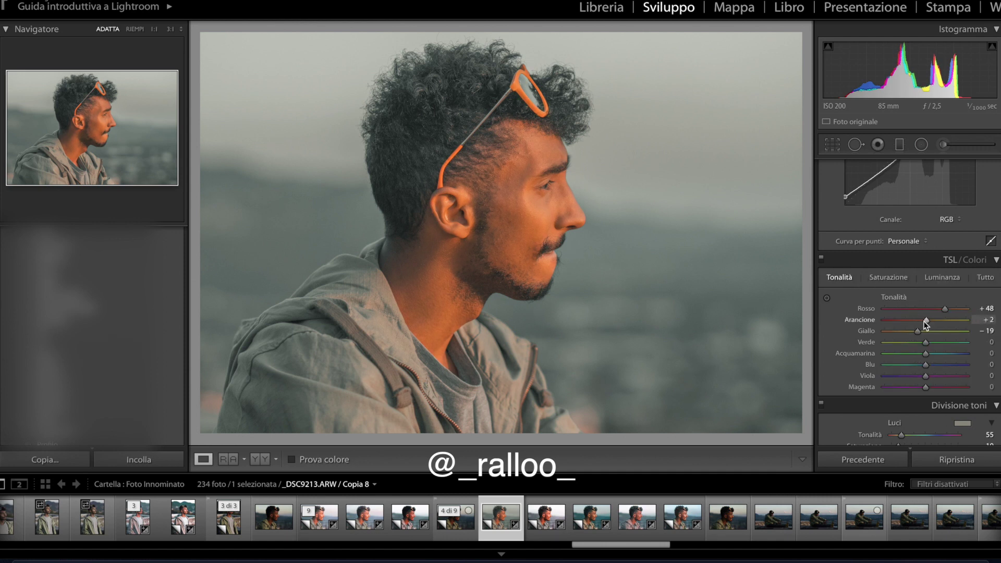
mouse_move(927, 319)
left_mouse_down()
mouse_move(918, 320)
mouse_move(943, 309)
left_mouse_up()
left_click(906, 280)
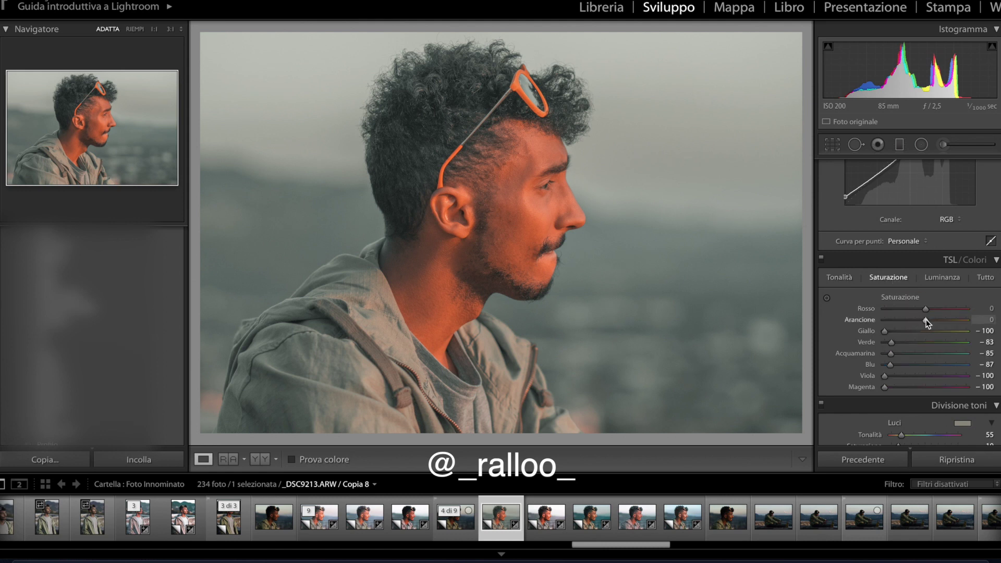
left_click(944, 279)
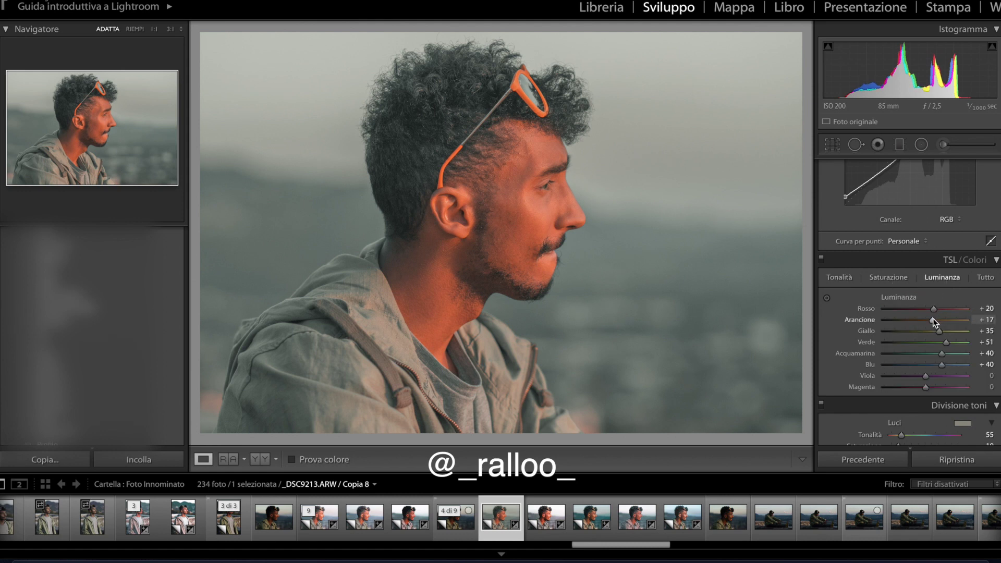
left_click_drag(932, 319, 938, 319)
left_click(228, 460)
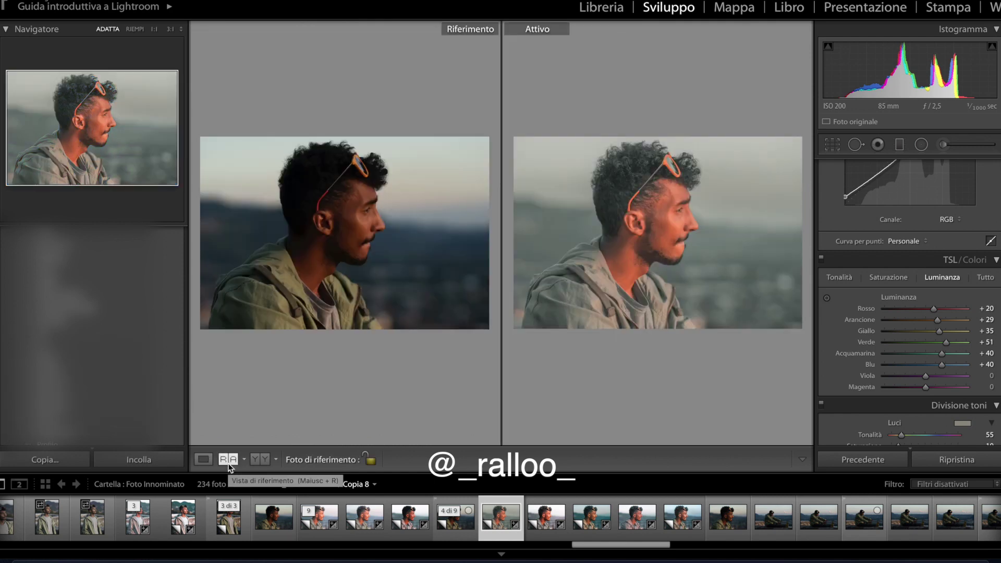
Back in single-photo view, bring Blacks down from +100 to +53
left_click(204, 459)
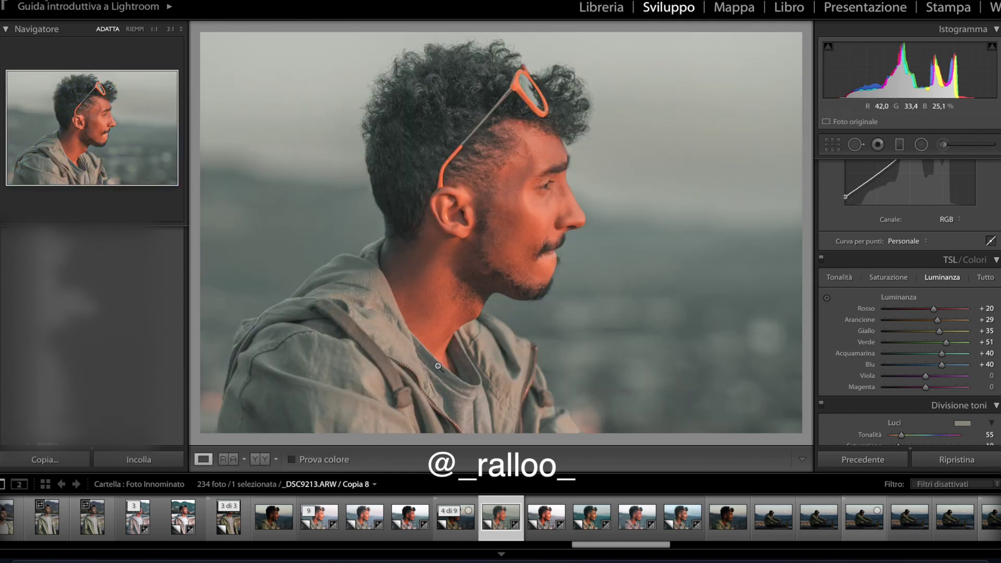
scroll(875, 295, "down", 5)
scroll(875, 295, "up", 5)
scroll(875, 295, "up", 5)
scroll(875, 295, "up", 3)
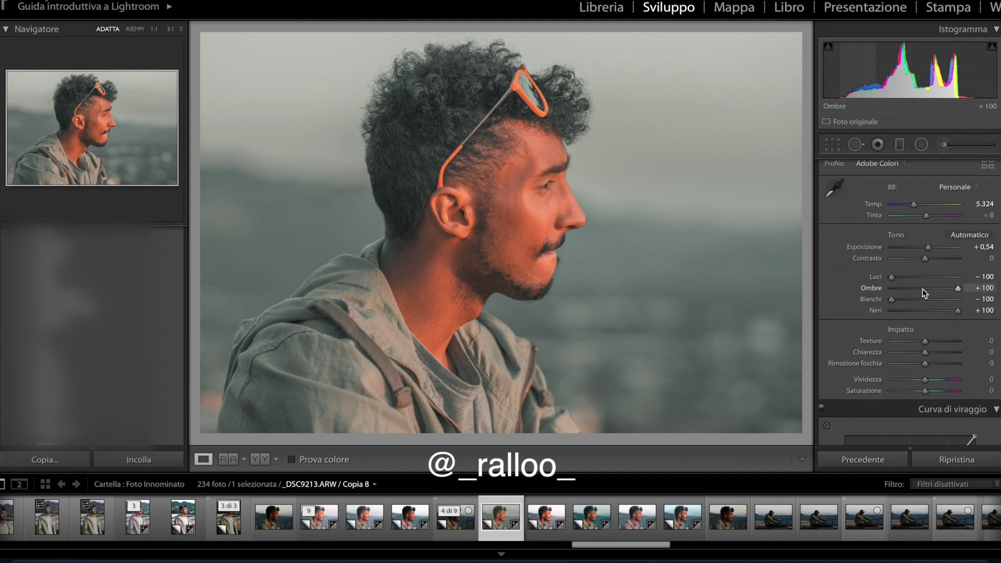
scroll(922, 289, "down", 1)
scroll(923, 289, "up", 2)
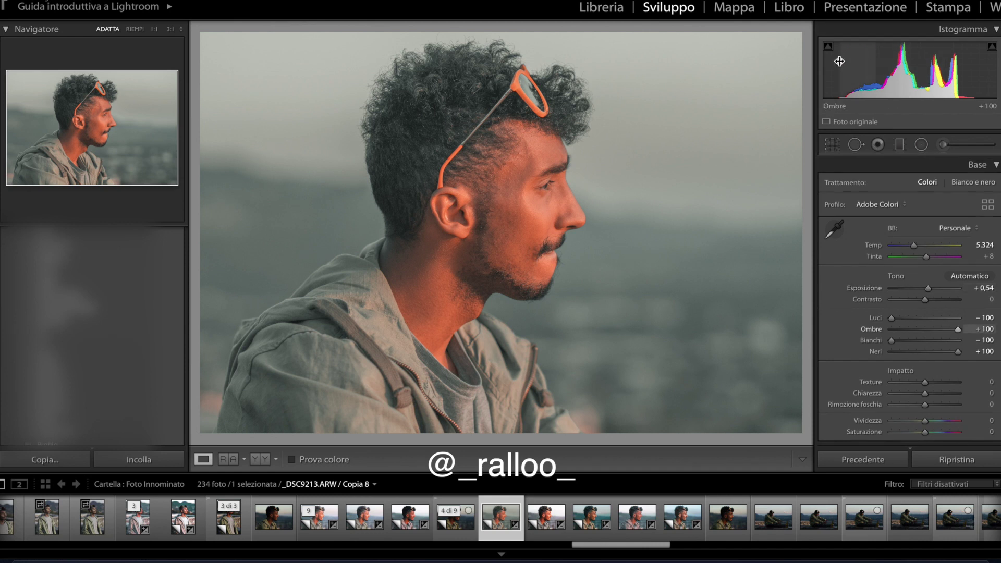
left_click_drag(843, 73, 824, 73)
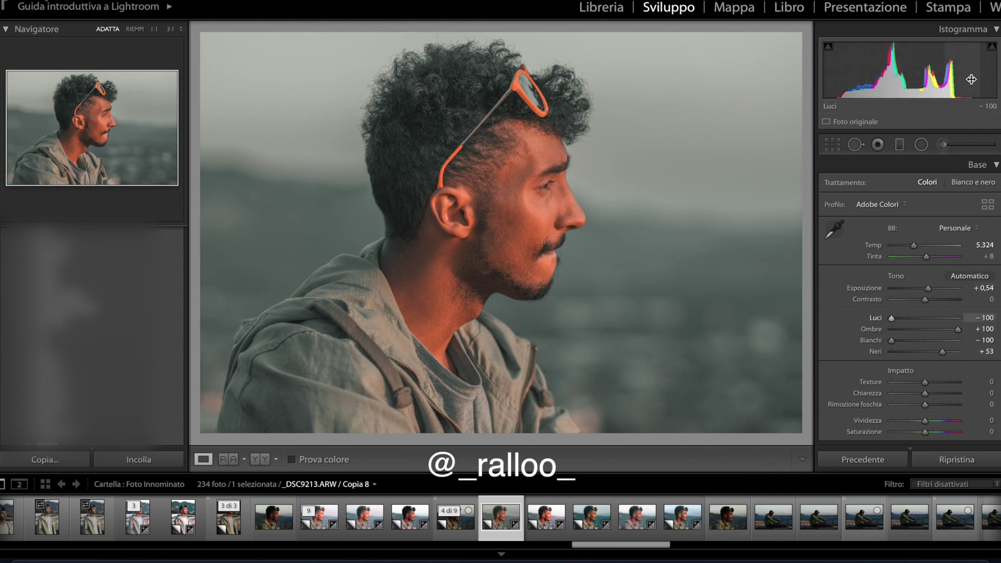
Raise Whites to +33 and ease Highlights up to −64
left_click_drag(939, 73, 973, 67)
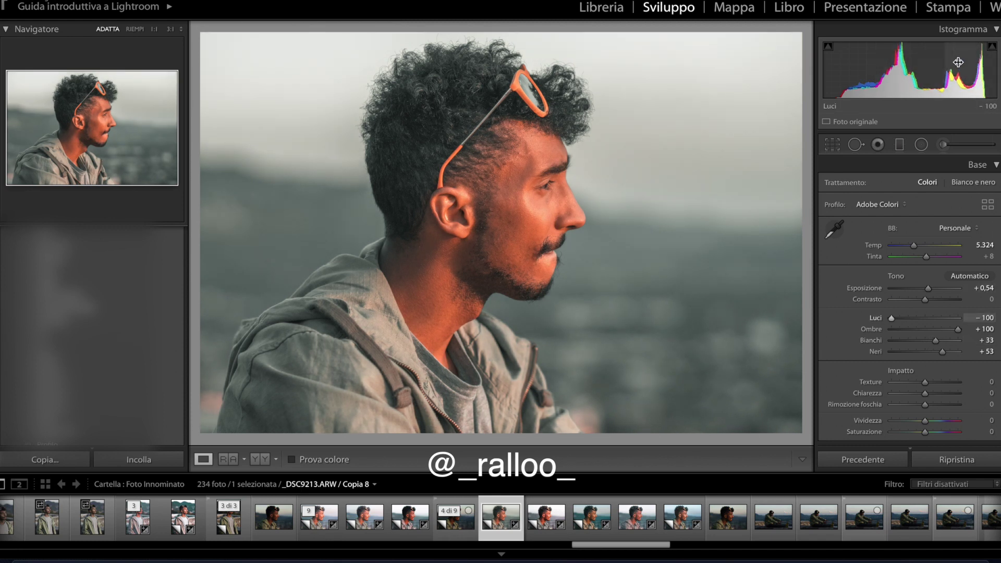
left_click_drag(934, 73, 944, 73)
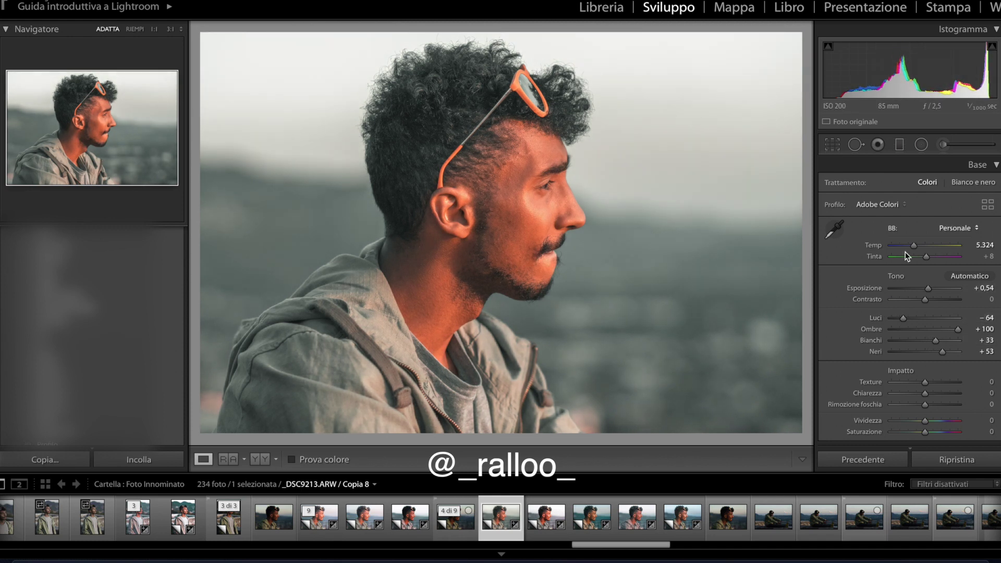
scroll(887, 288, "down", 2)
scroll(886, 288, "down", 2)
scroll(887, 287, "down", 1)
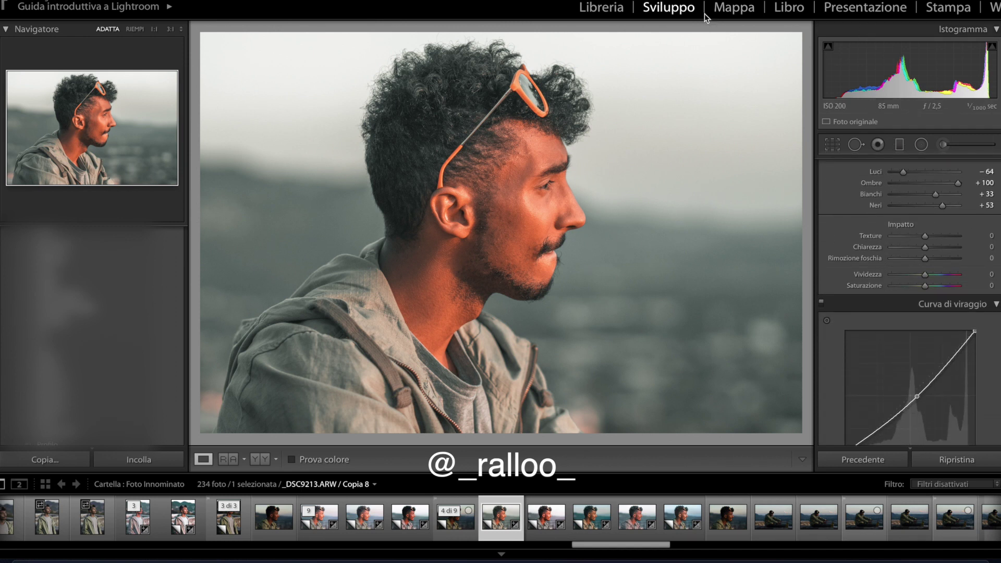
scroll(922, 205, "up", 2)
scroll(922, 205, "up", 3)
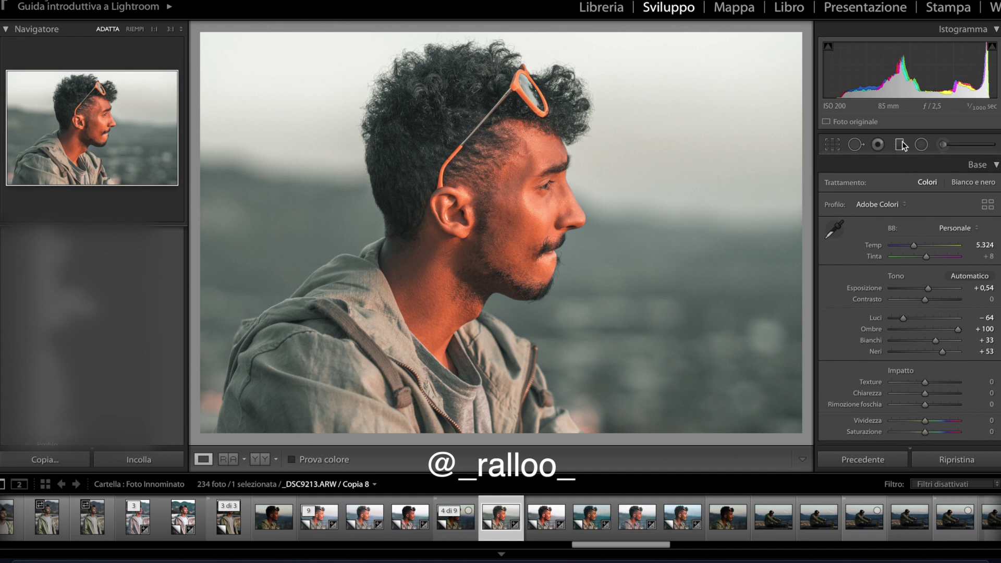
Add a diagonal graduated filter across the portrait with Esposizione 0,48 and a green Colore tint
key("m")
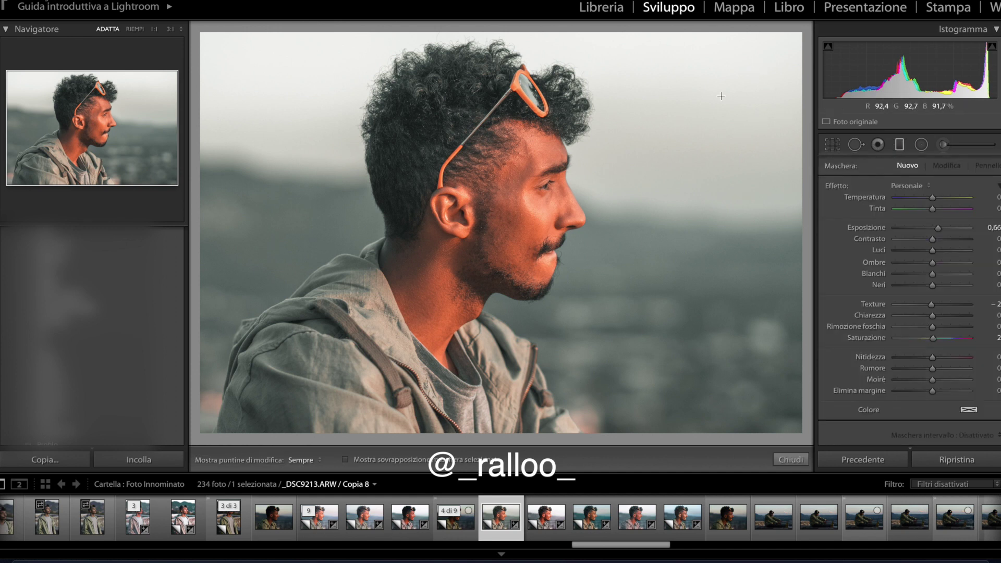
left_click_drag(758, 68, 392, 280)
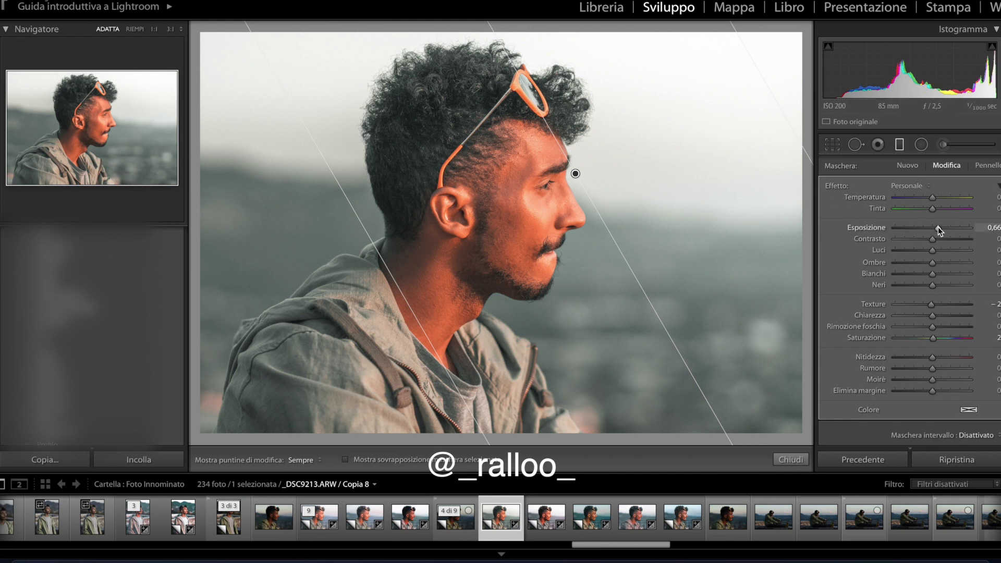
left_click_drag(937, 227, 936, 227)
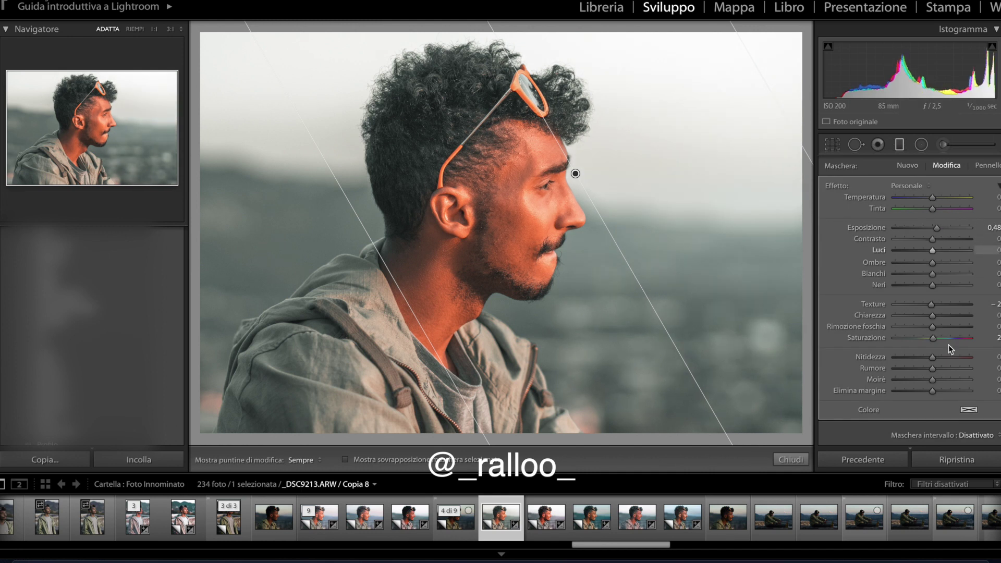
left_click(969, 410)
left_click(976, 411)
mouse_move(812, 457)
left_mouse_down()
mouse_move(765, 422)
mouse_move(835, 443)
left_mouse_up()
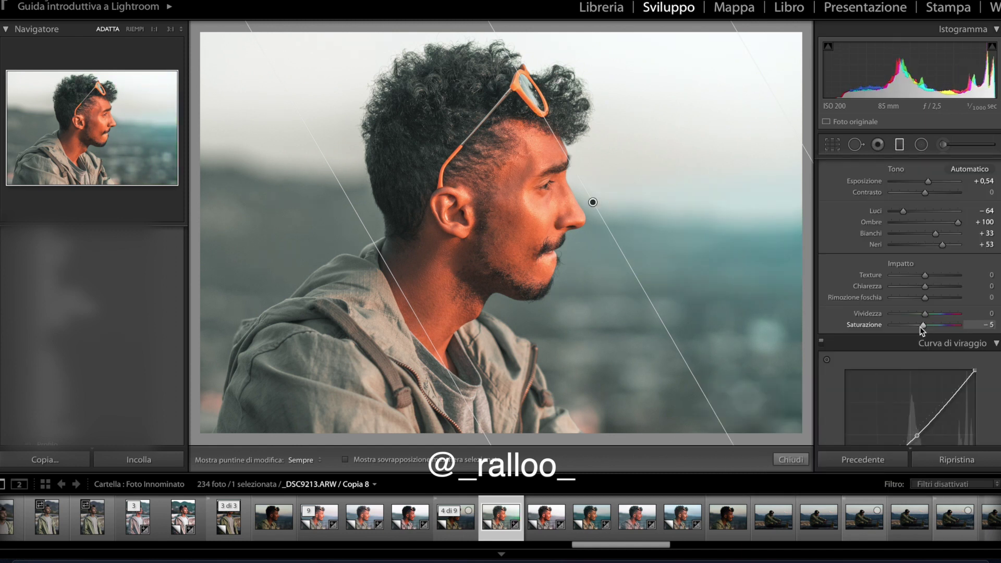
In Calibrazione, shift the red primary hue down and raise the green primary saturation
scroll(934, 317, "down", 3)
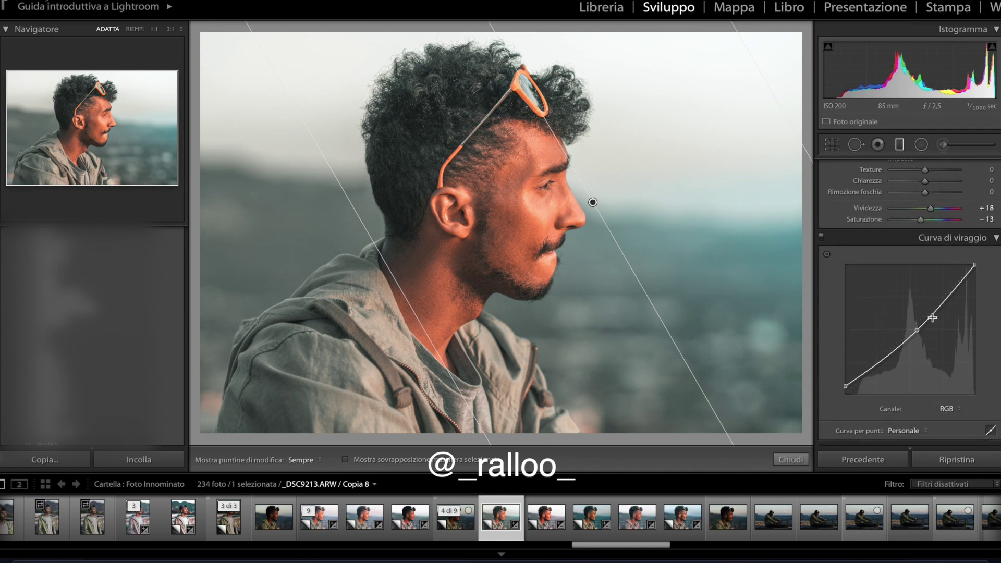
scroll(933, 318, "down", 5)
scroll(936, 325, "down", 5)
left_click_drag(940, 336, 937, 338)
left_click_drag(917, 390, 927, 392)
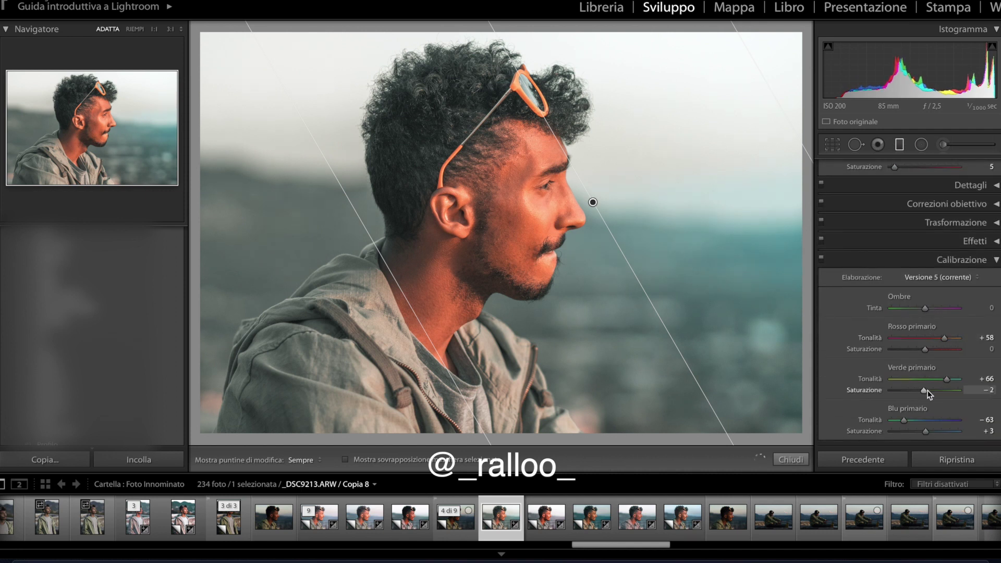
scroll(923, 392, "up", 3)
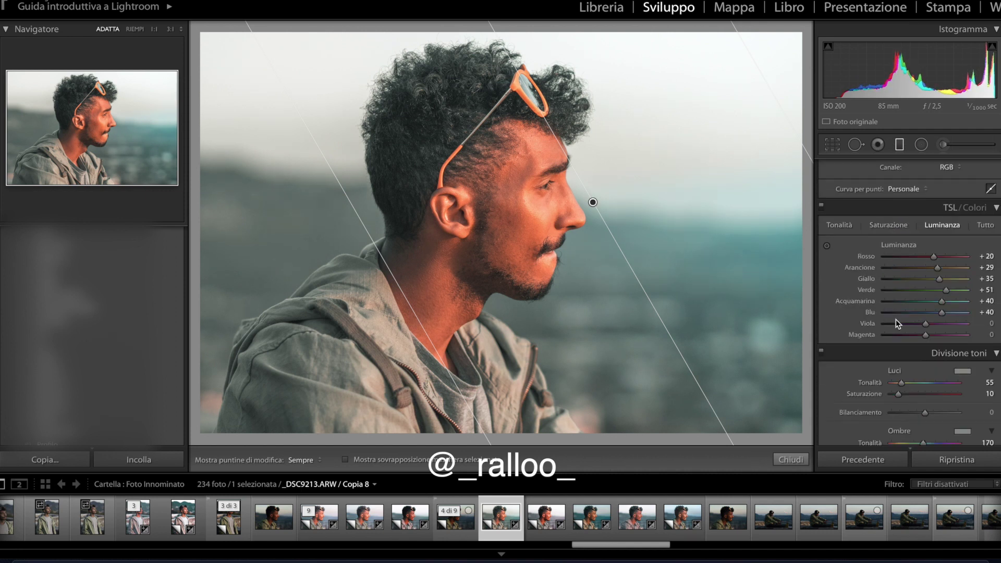
scroll(893, 292, "up", 5)
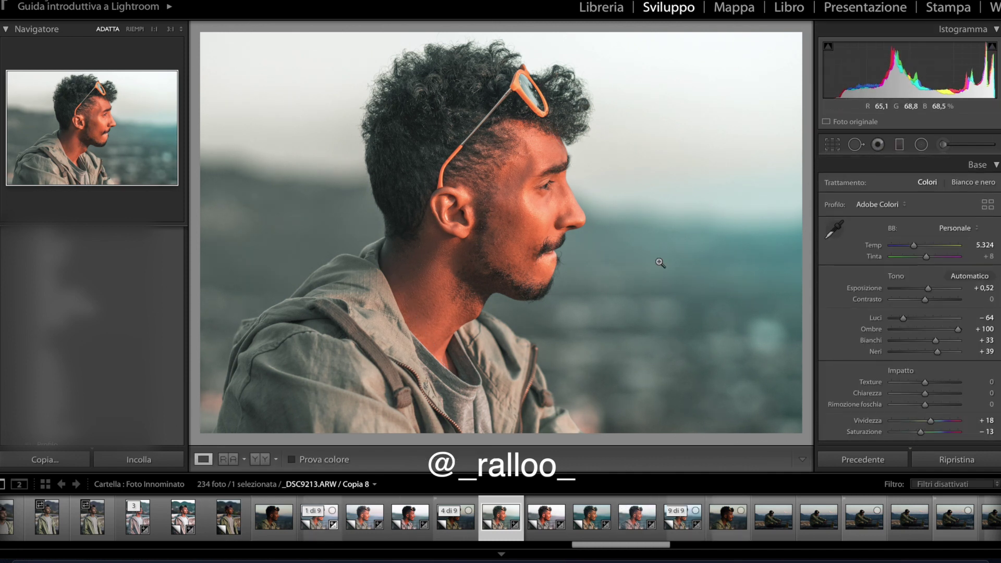
In TSL/Colori, set blue hue to +46, restore some yellow saturation, and push orange hue toward red
left_click(903, 146)
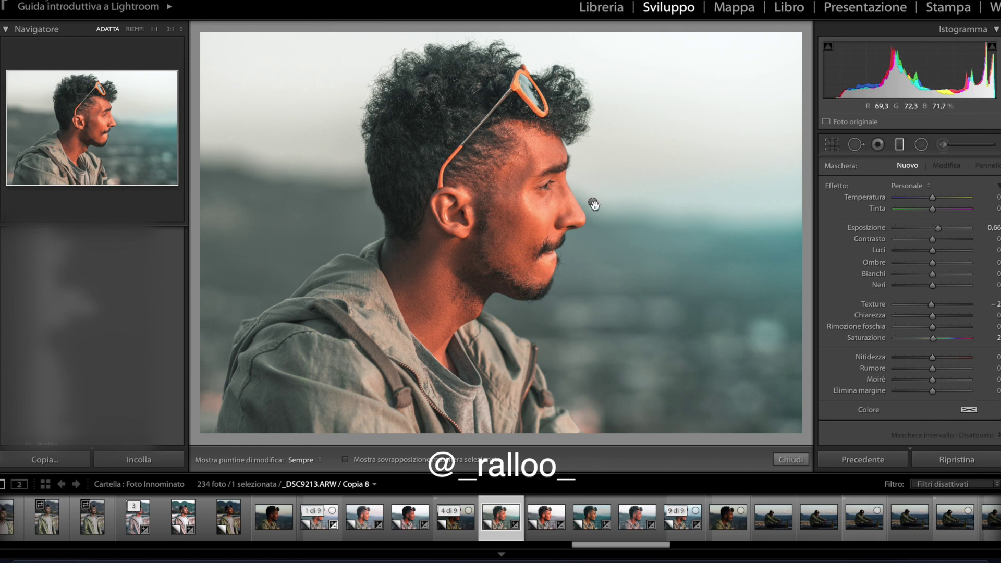
scroll(933, 334, "down", 10)
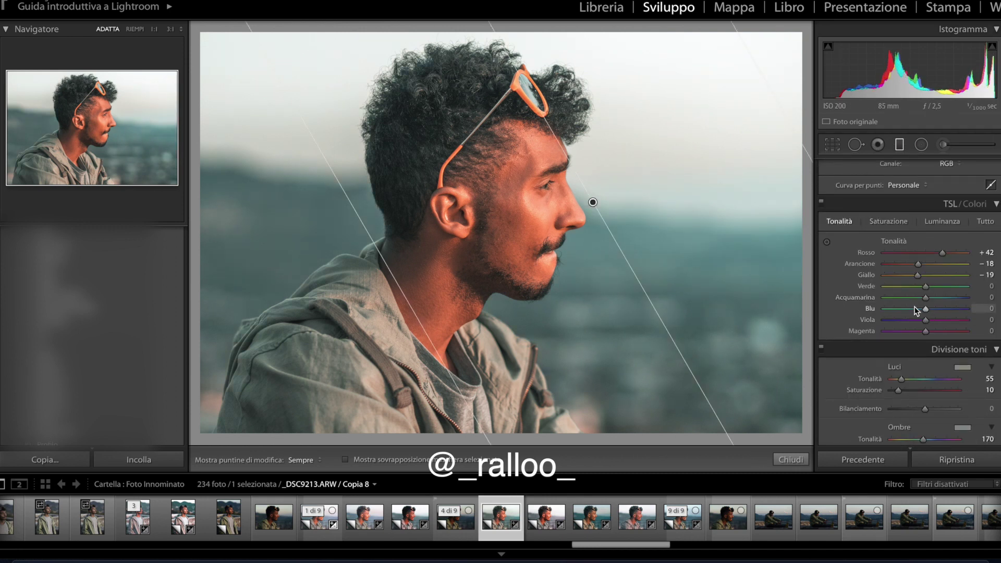
left_click_drag(915, 308, 948, 318)
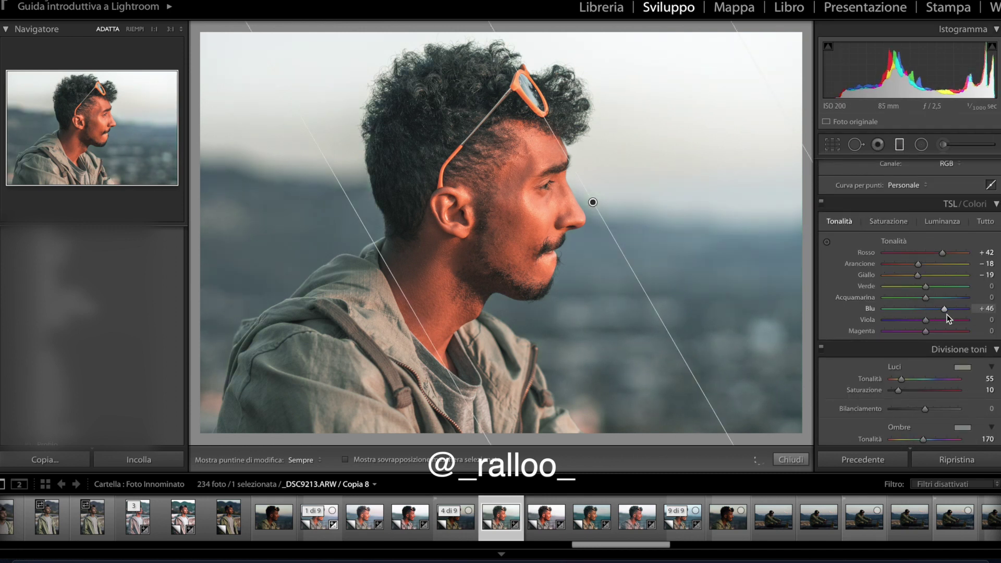
left_click(888, 222)
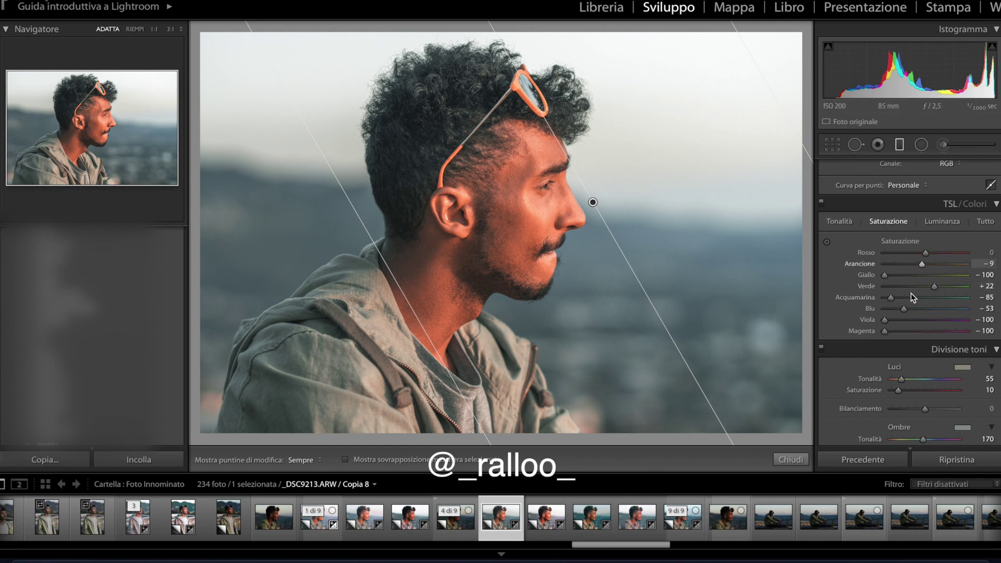
left_click_drag(884, 274, 911, 277)
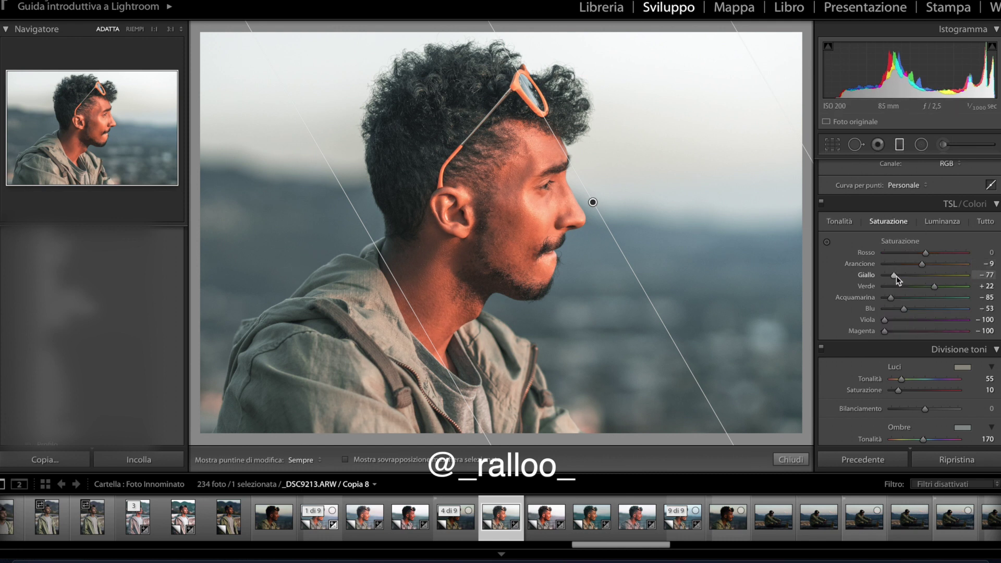
scroll(923, 313, "down", 5)
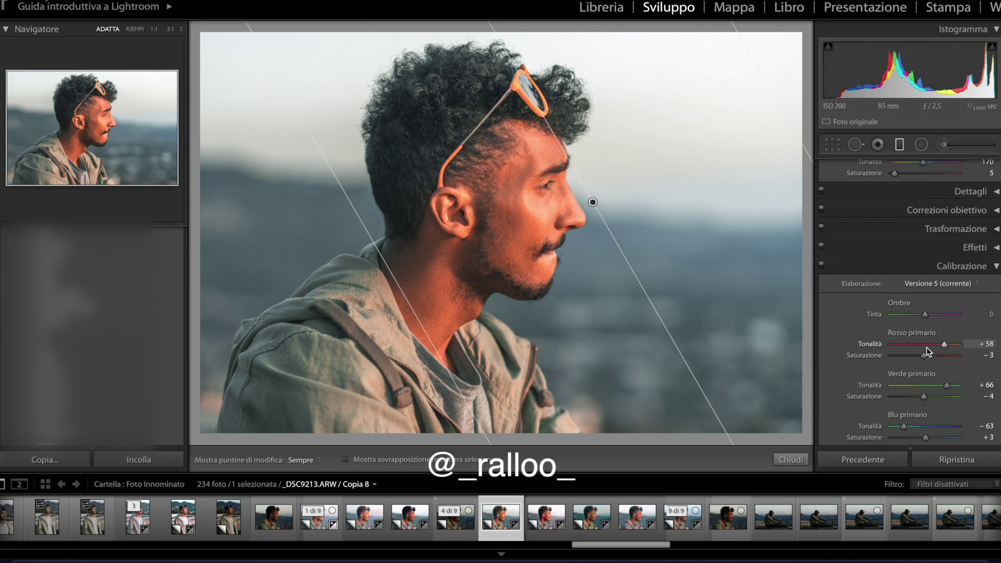
scroll(927, 348, "up", 5)
left_click(847, 237)
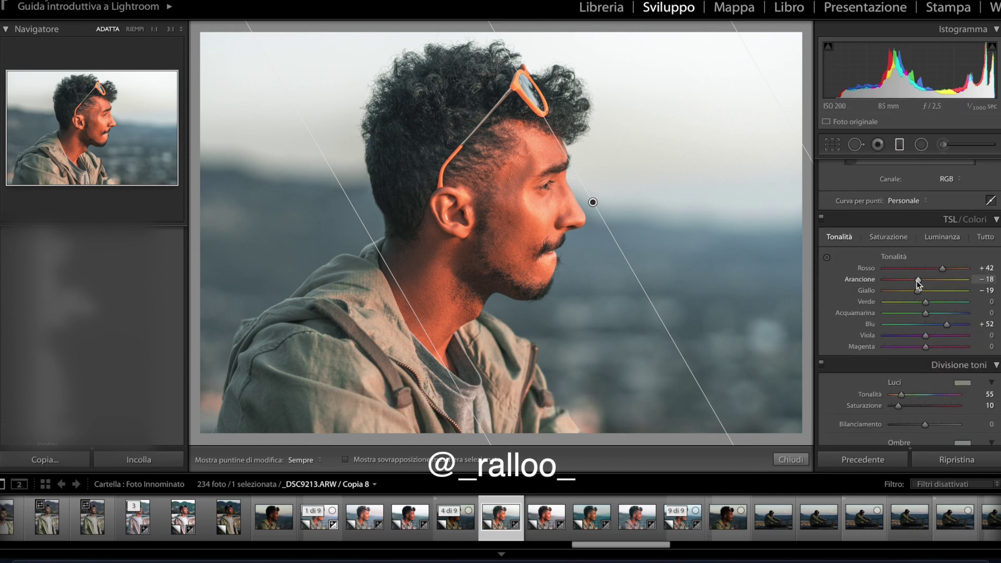
left_click_drag(917, 281, 915, 283)
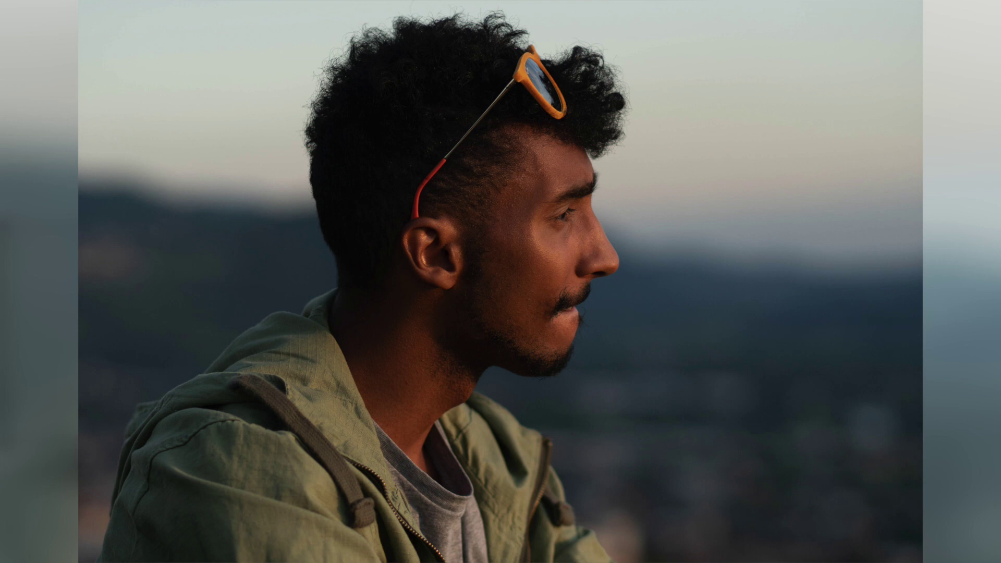